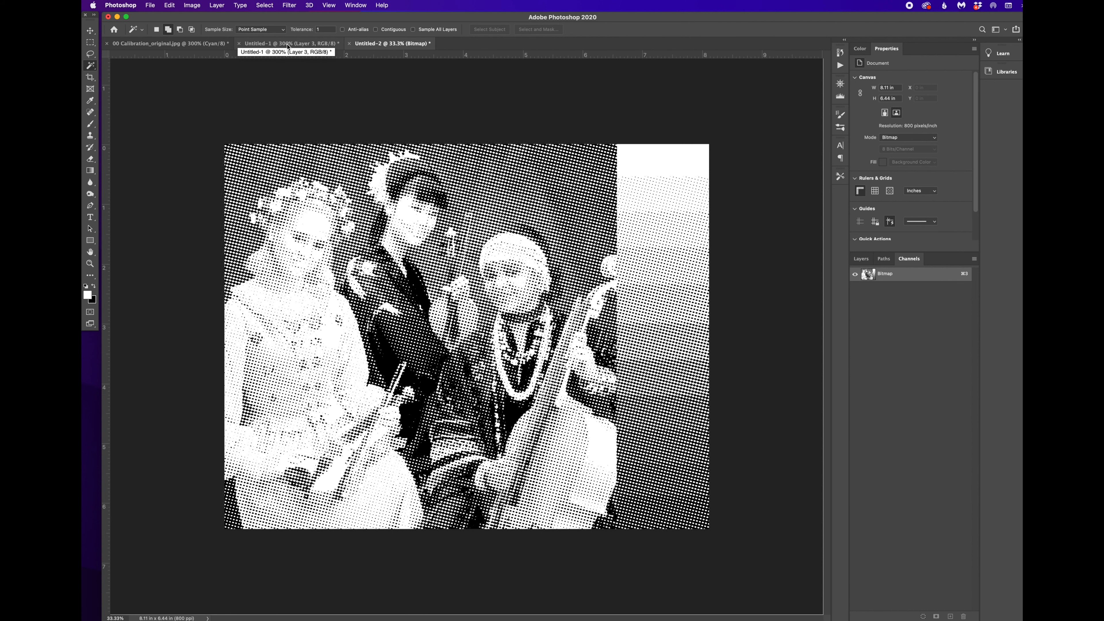
- Copy the Magenta channel of 00 Calibration_original.jpg into a new 811 by 644 pixel grayscale document at 100 pixels/inch
key("ctrl+Tab")
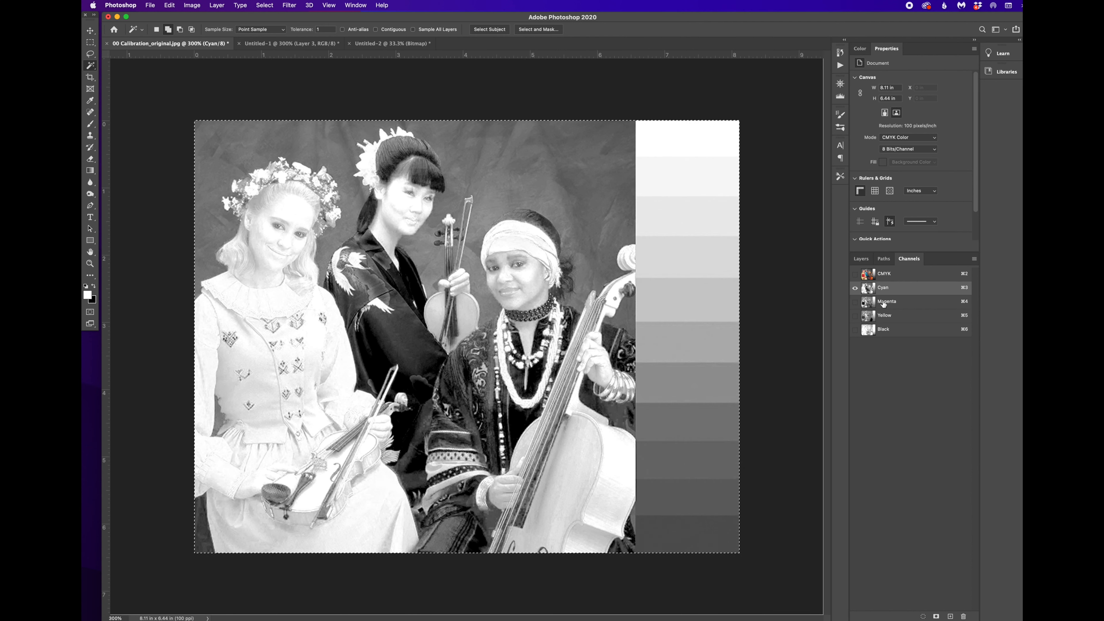
left_click(887, 301)
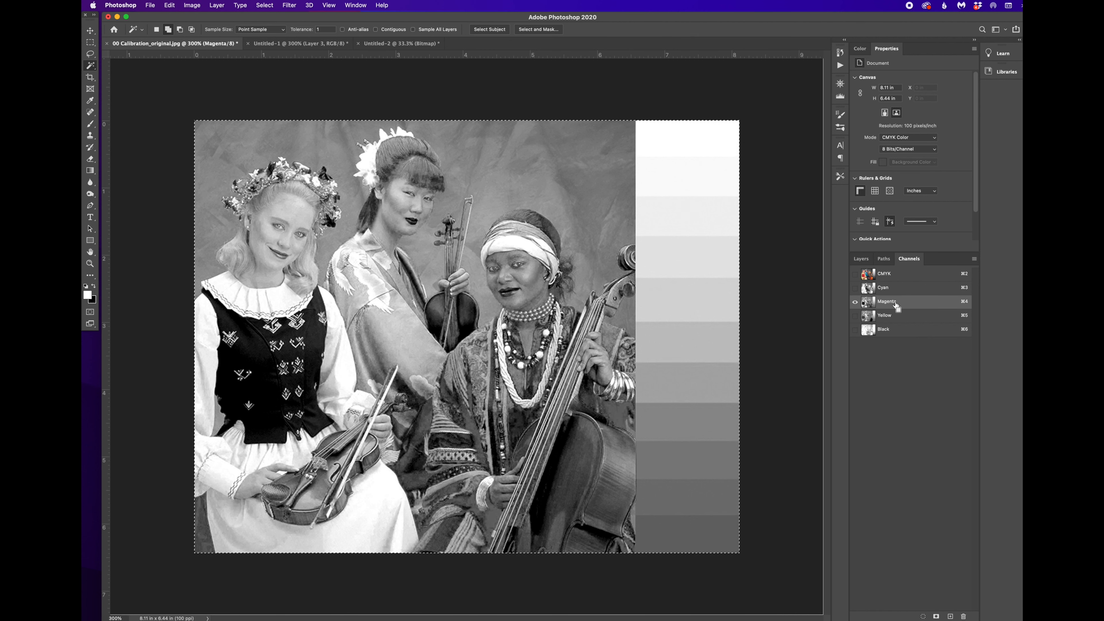
key("super+n")
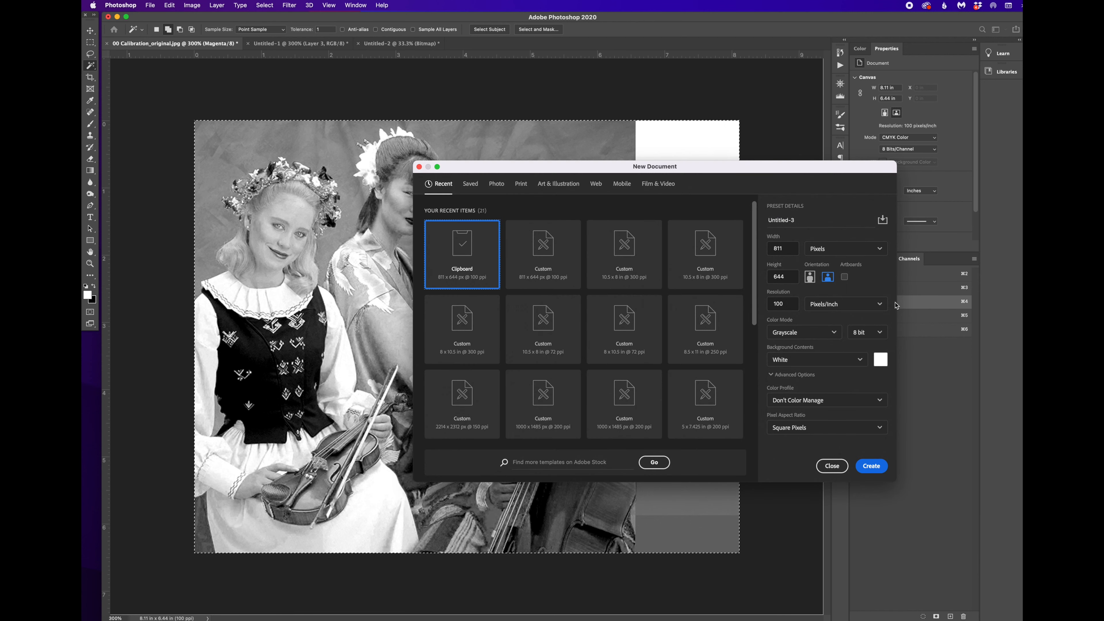
key("Return")
key("super+v")
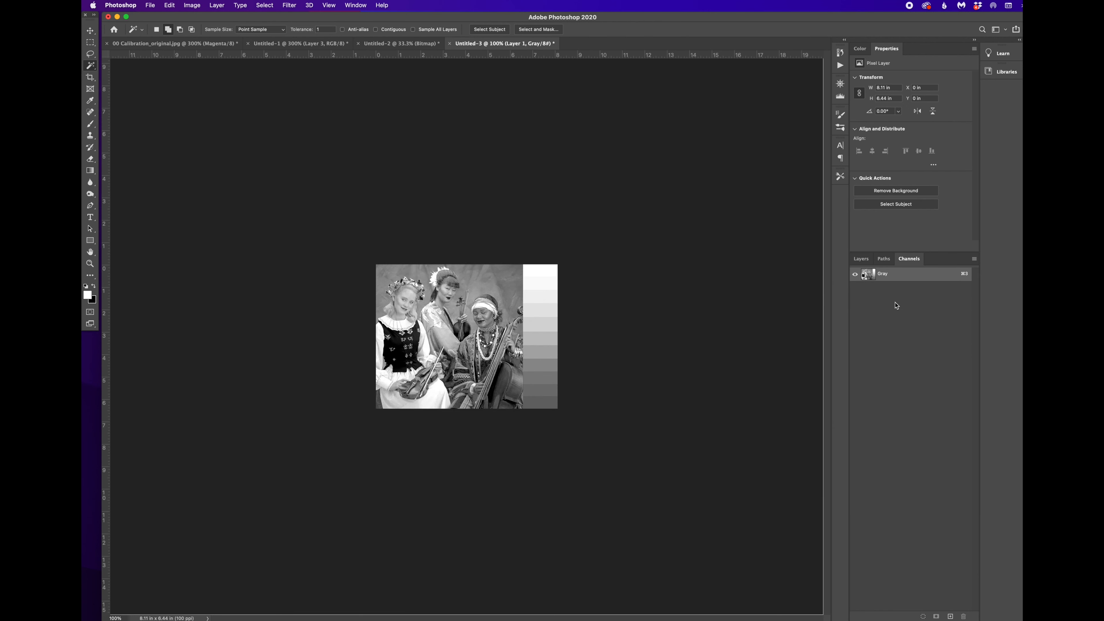
key("super+equal")
key("super+equal")
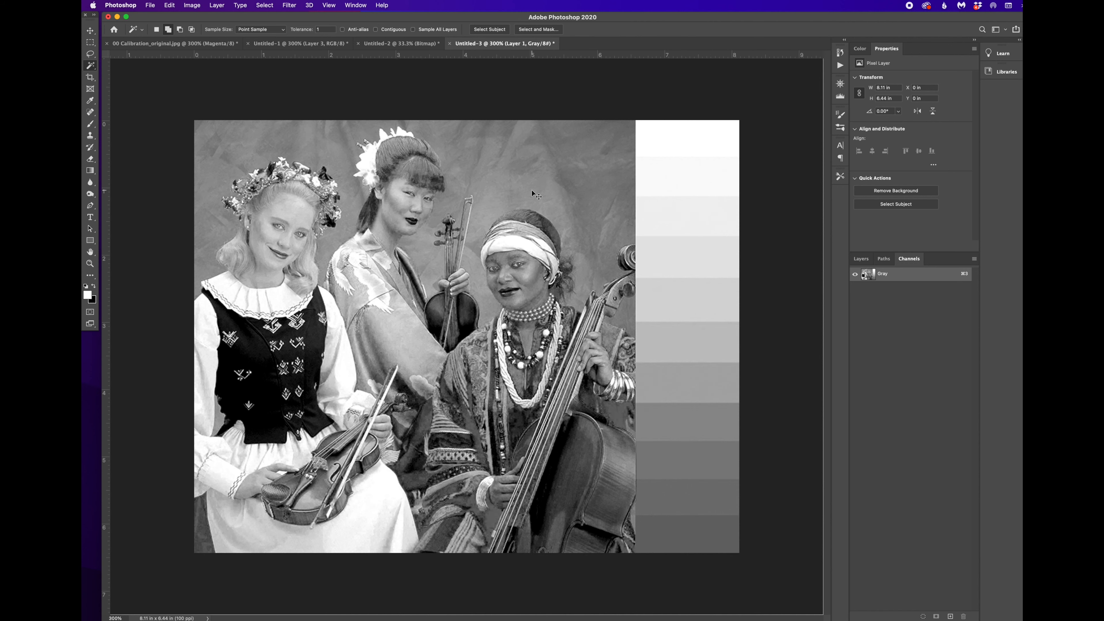
- Convert the new magenta image to flattened Bitmap mode with 800 pixels/inch output, using the Halftone Screen method
left_click(192, 5)
mouse_move(234, 17)
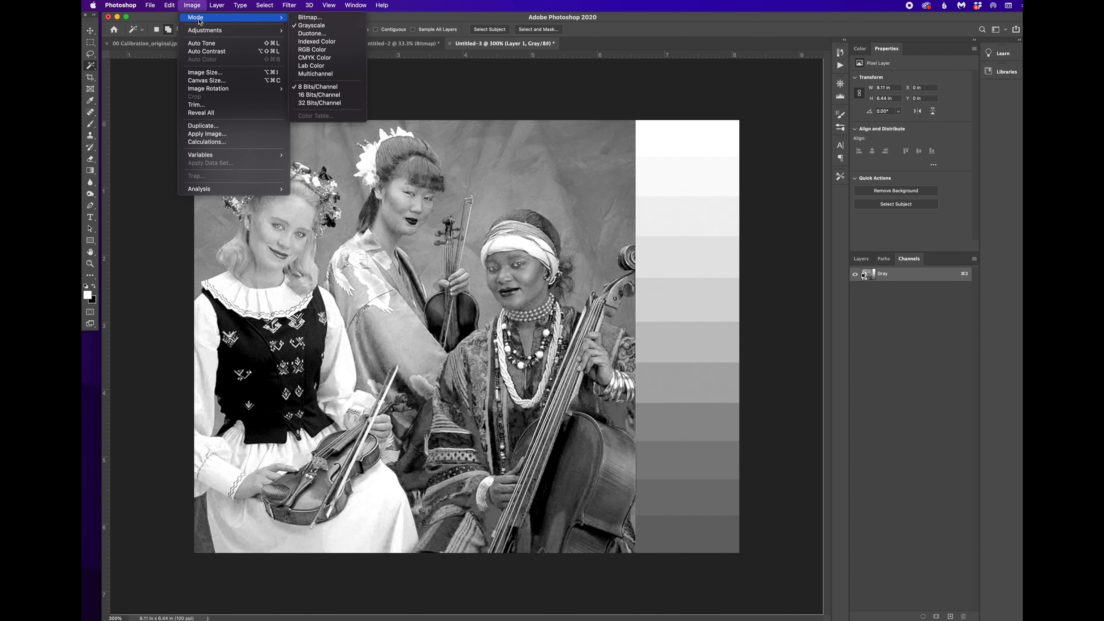
left_click(311, 19)
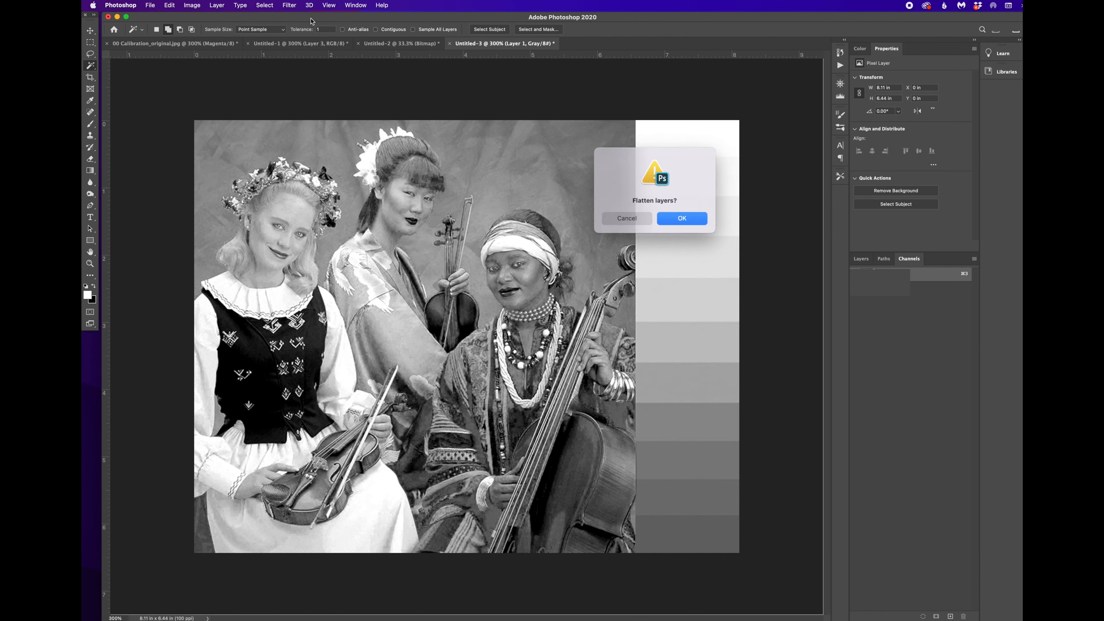
left_click(681, 217)
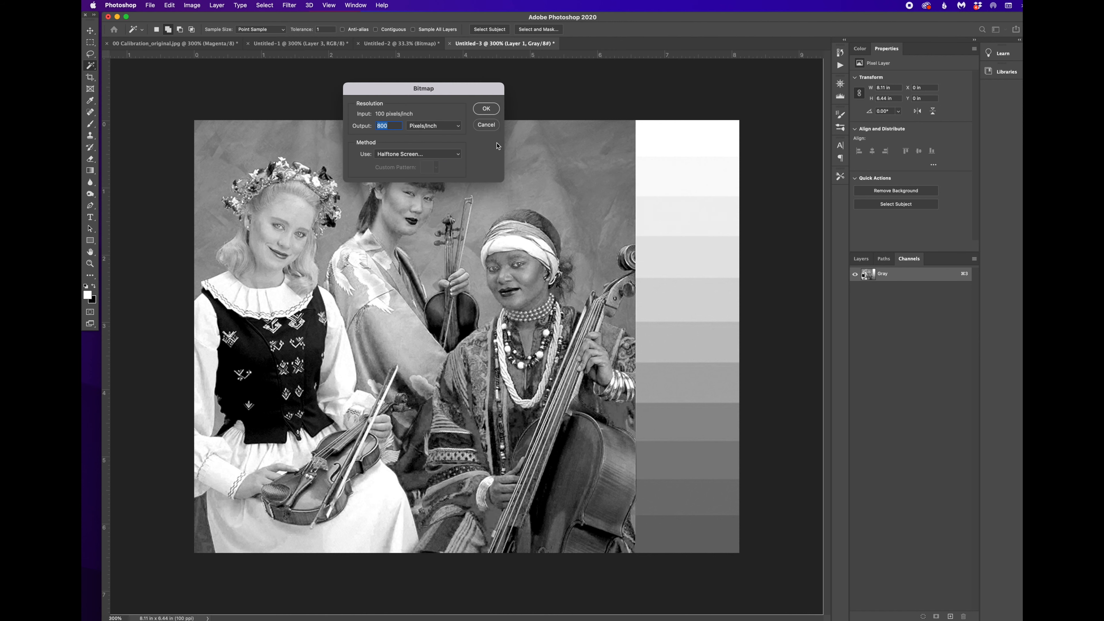
left_click(495, 110)
- Switch to Finder, preview Screen Angles-illustration.jpeg to check the magenta screen angle, and return to Photoshop
key("super+Tab")
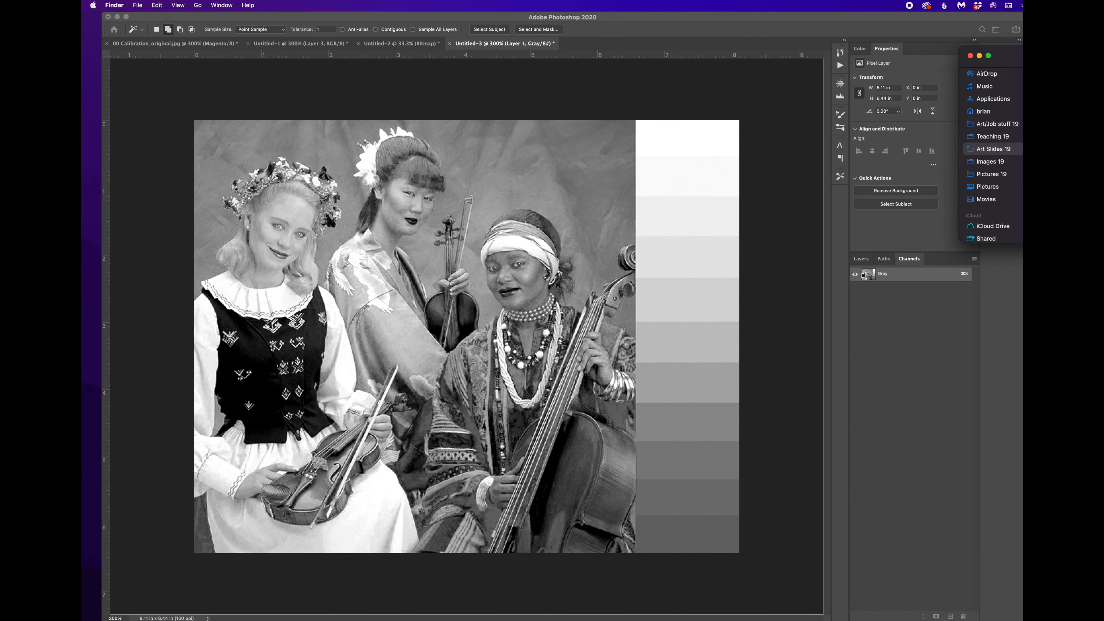
key("space")
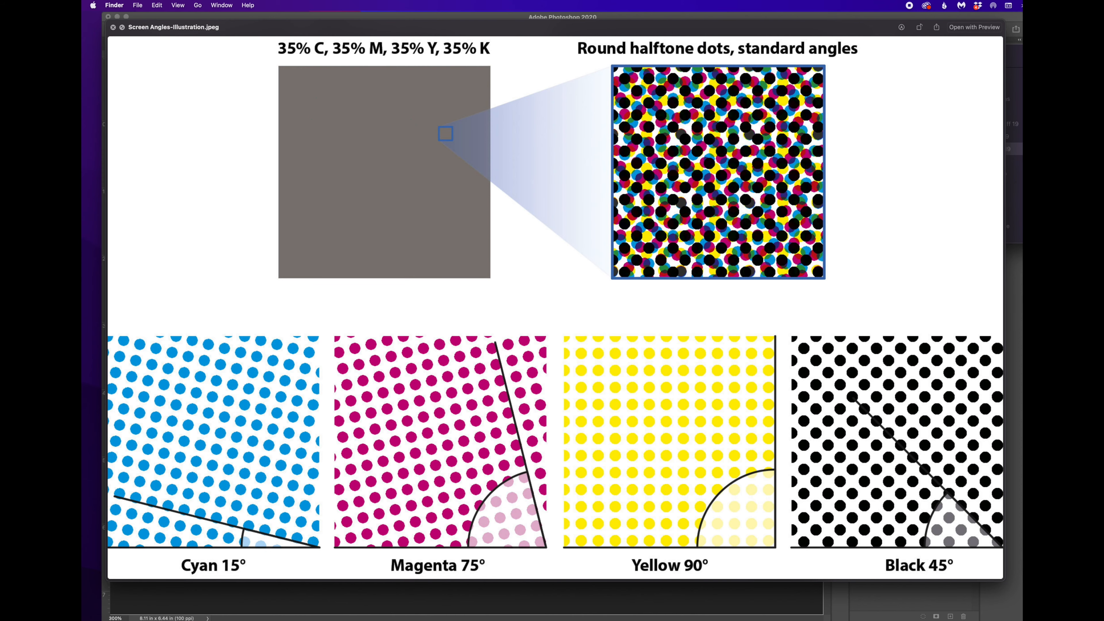
key("space")
key("super+Tab")
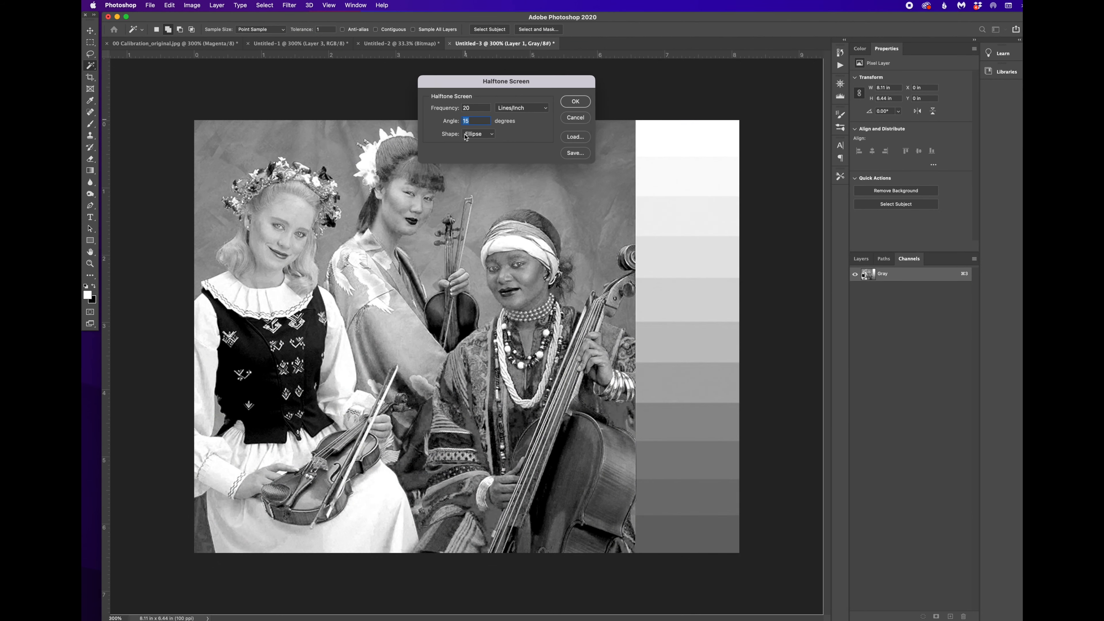
- Apply the magenta halftone screen at 20 lines/inch with an angle of 75 degrees and the Ellipse shape
type("7")
left_click(490, 134)
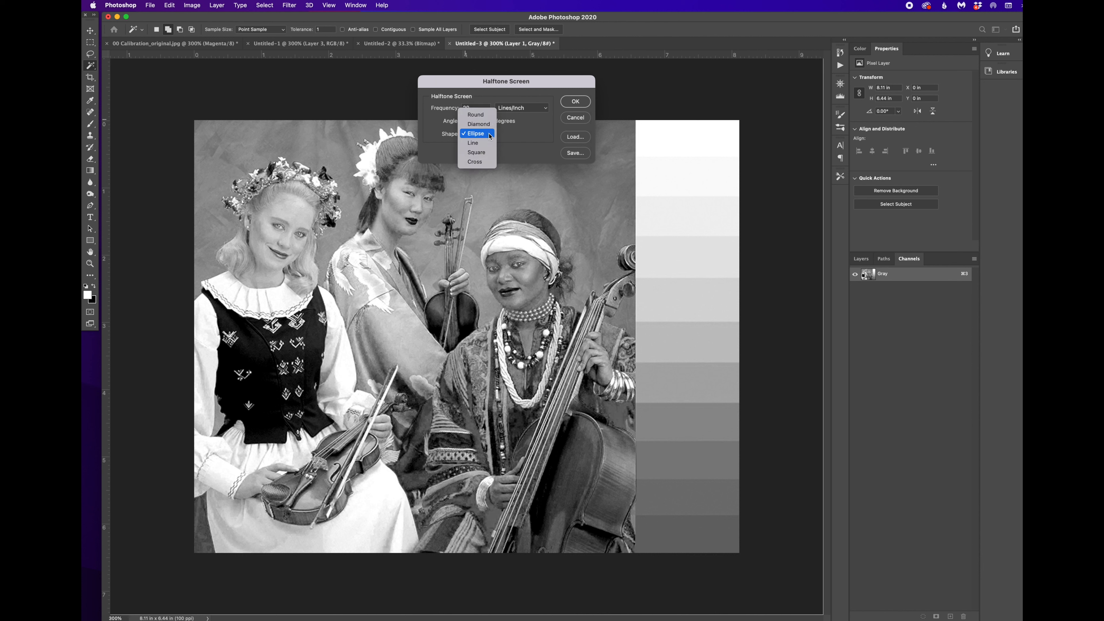
left_click(518, 137)
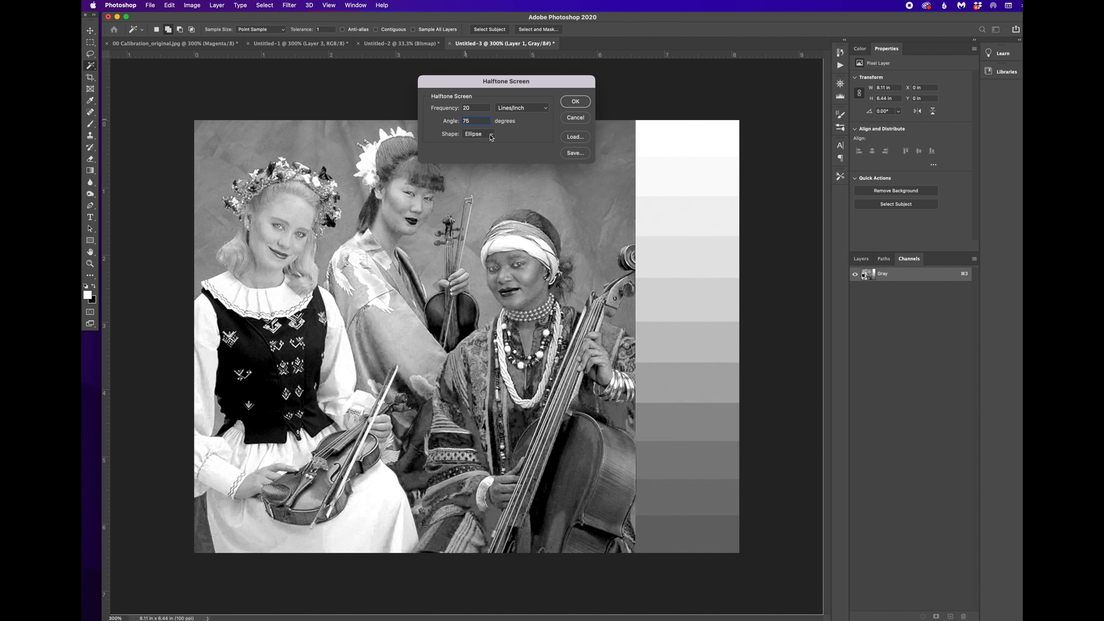
key("Return")
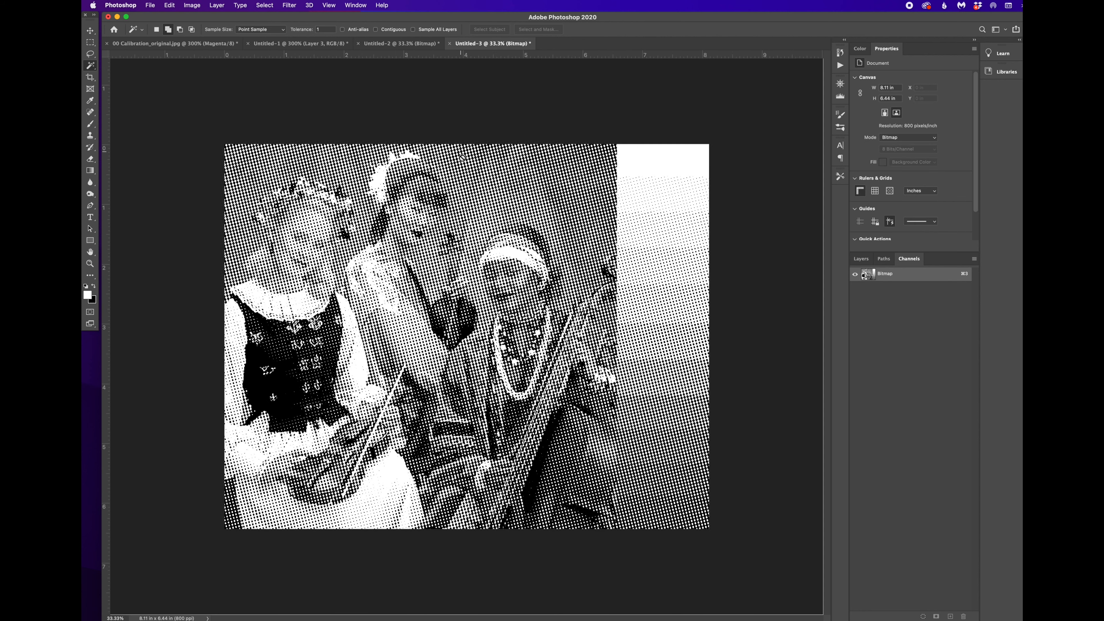
- Compare the cyan and magenta halftones, and convert the cyan document, Untitled-2, to Grayscale at size ratio 1 and on to RGB Color
left_click(384, 43)
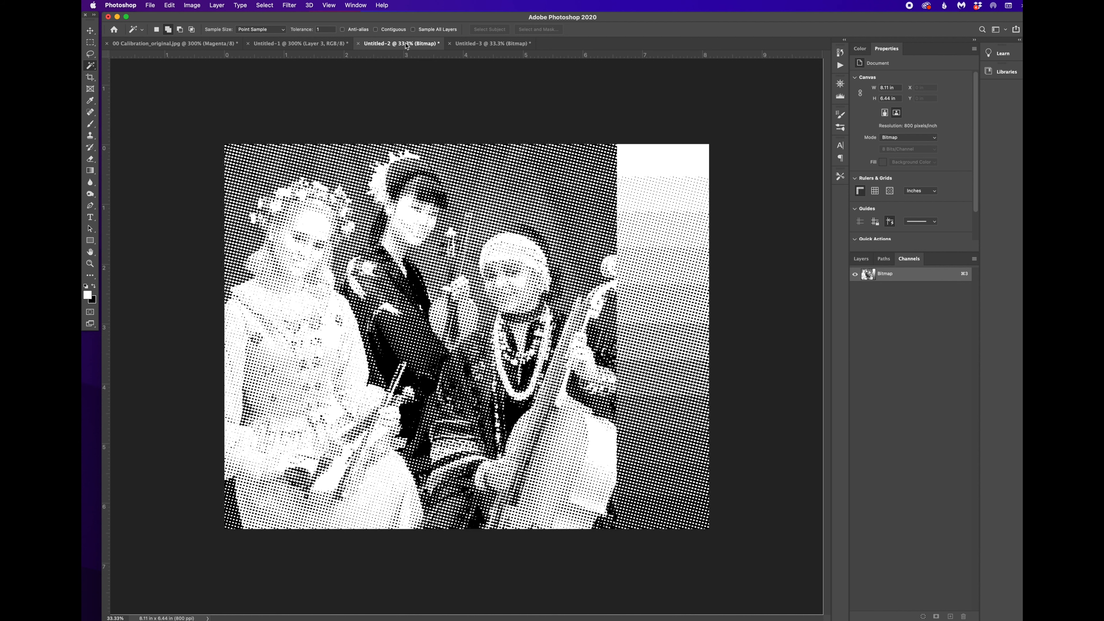
left_click(485, 46)
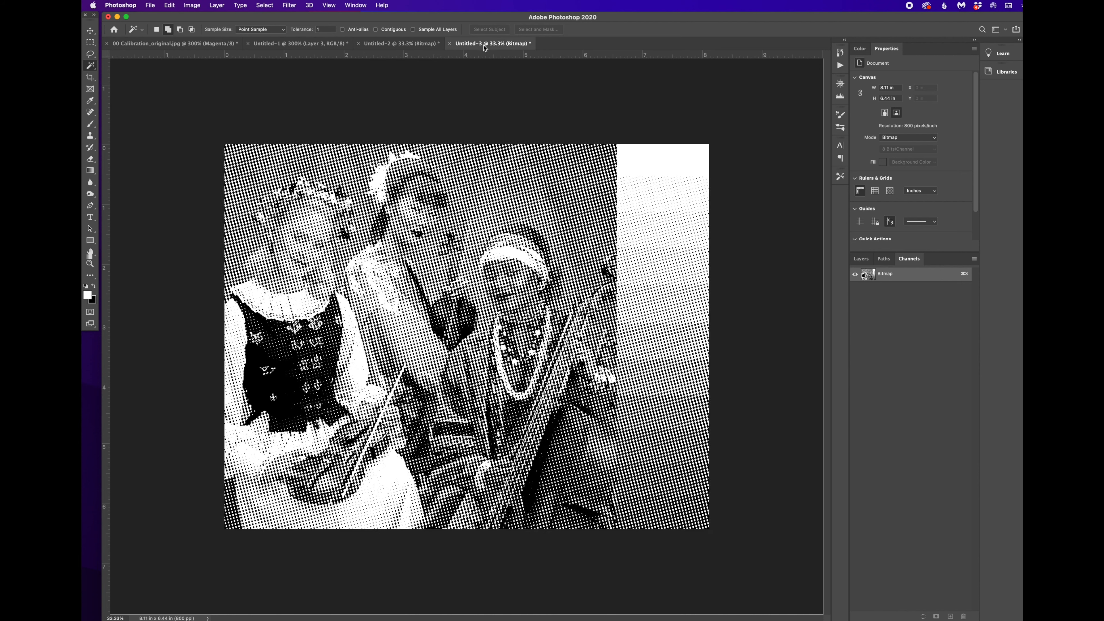
left_click(396, 45)
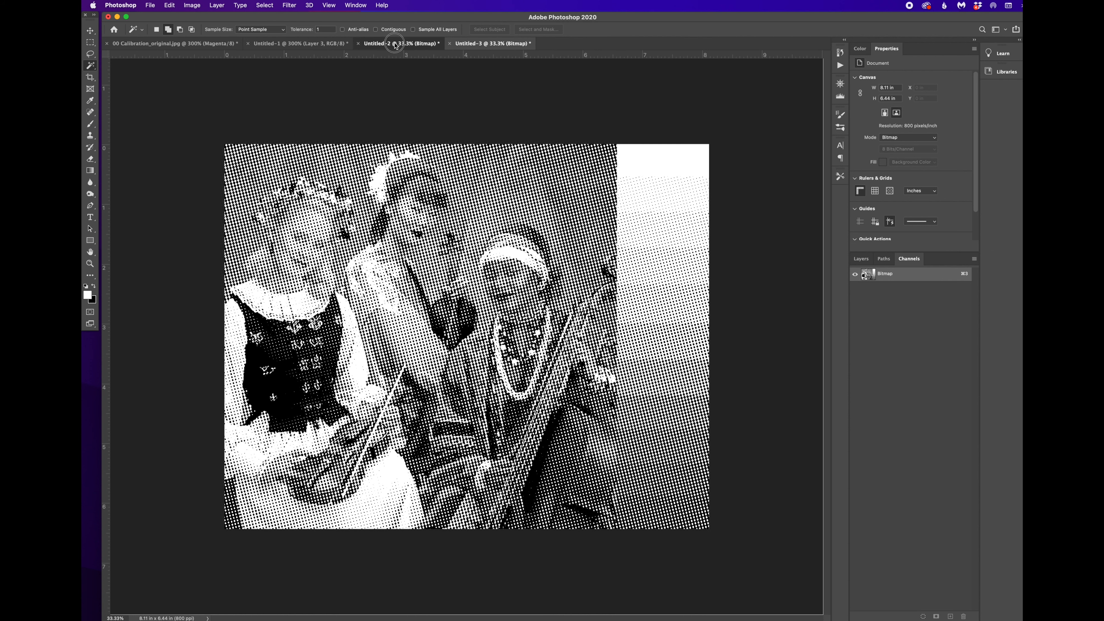
left_click(192, 5)
mouse_move(266, 17)
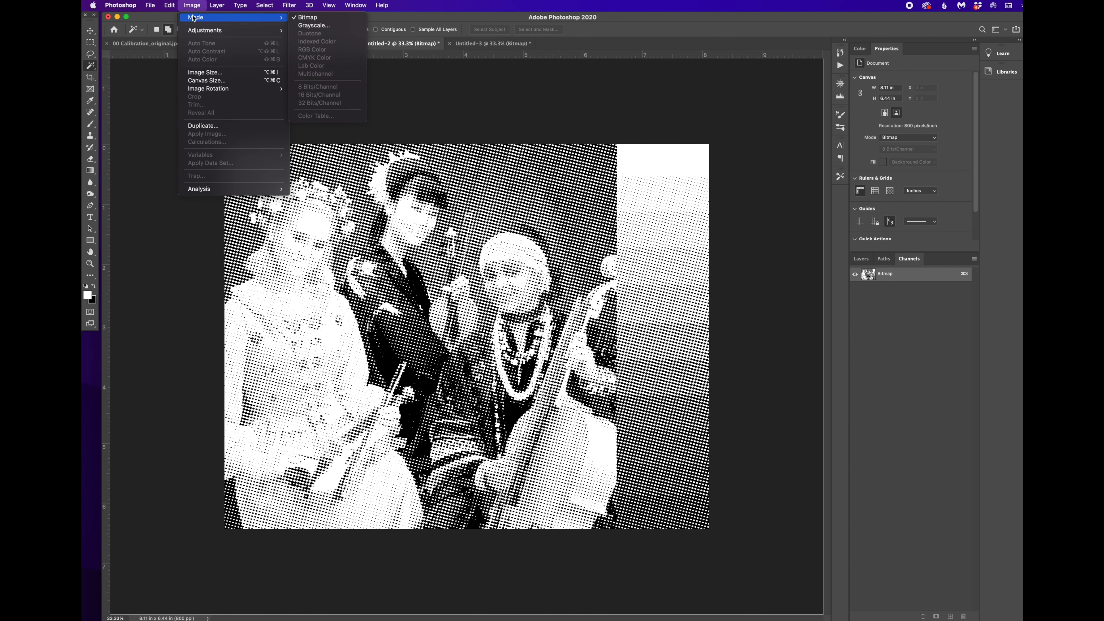
left_click(310, 26)
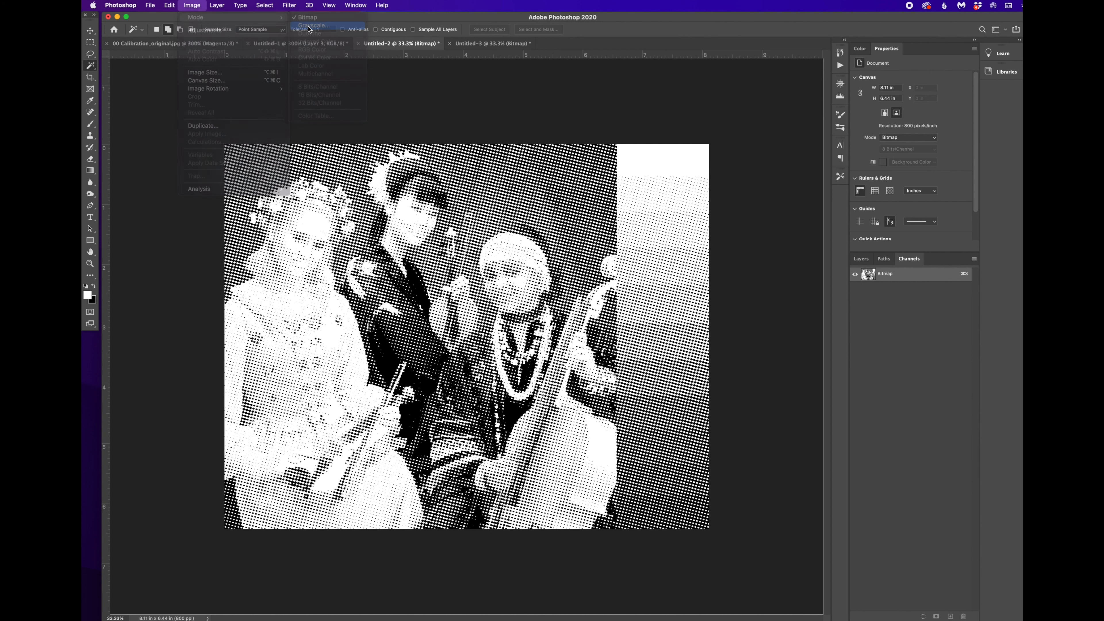
left_click(680, 321)
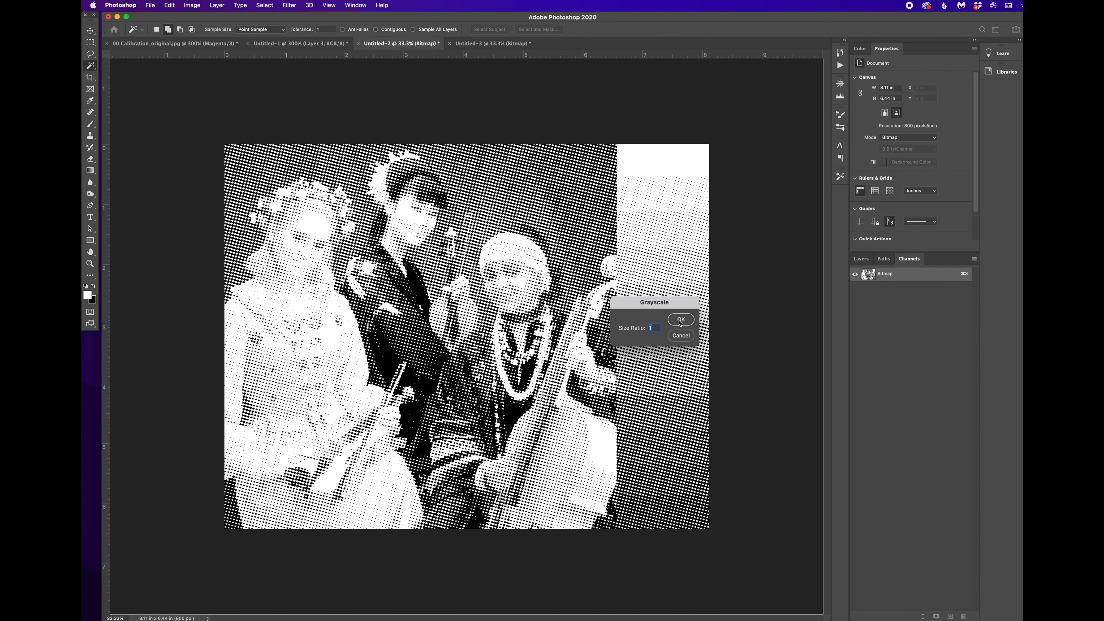
left_click(187, 6)
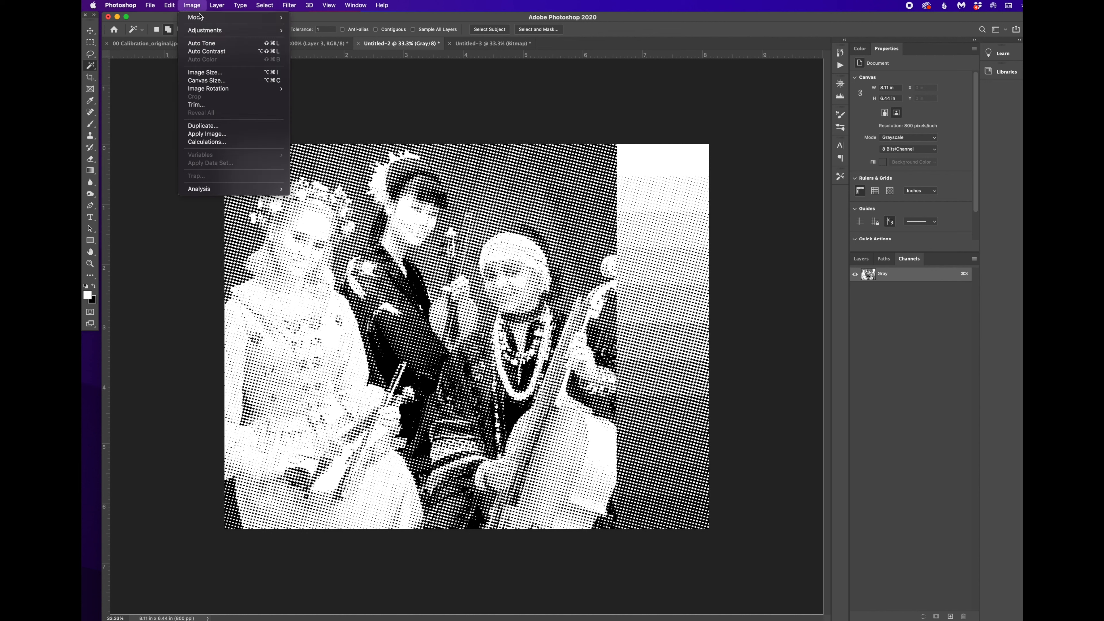
mouse_move(270, 19)
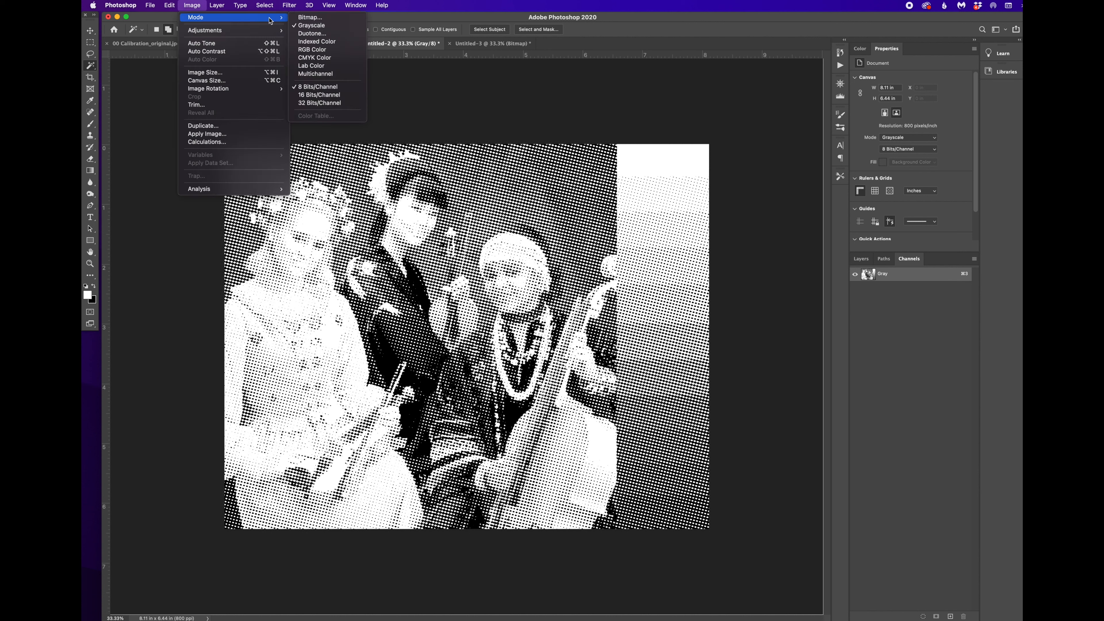
left_click(310, 49)
- Turn the Background of the cyan halftone document into a regular layer named "cyan"
left_click(866, 261)
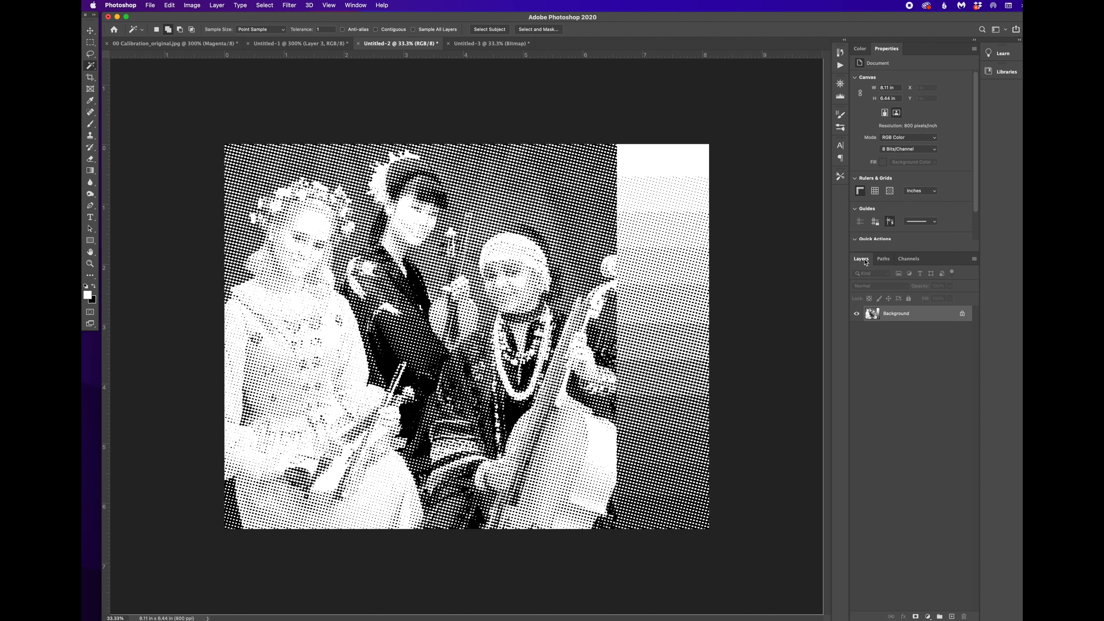
double_click(898, 314)
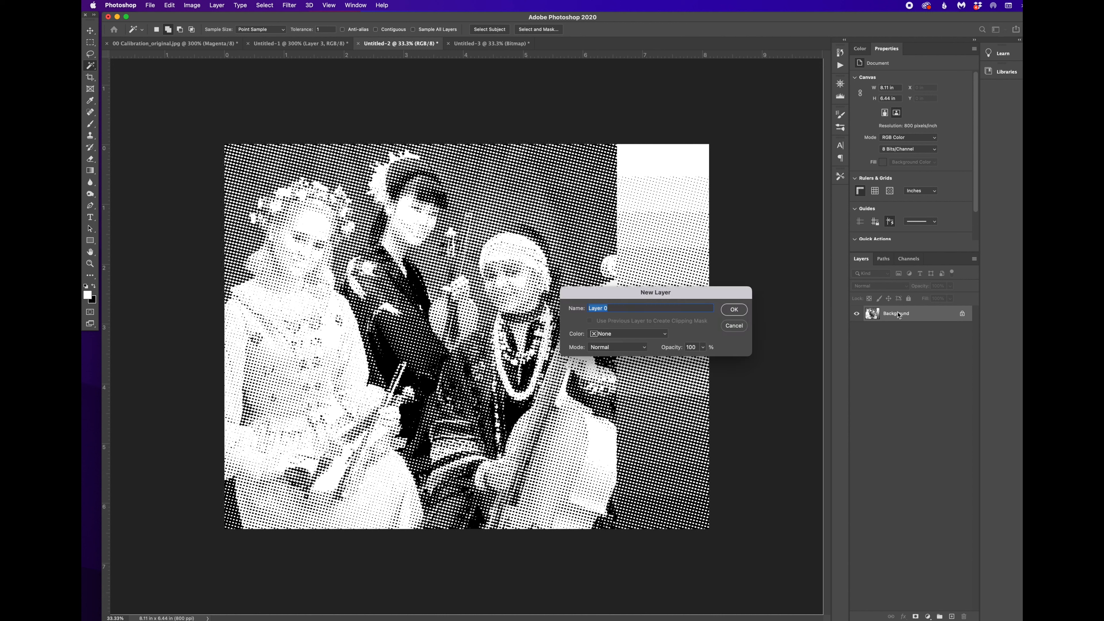
type("cyan")
left_click(734, 309)
- Convert the magenta halftone document, Untitled-3, from Bitmap to Grayscale at size ratio 1 and on to RGB Color
left_click(475, 43)
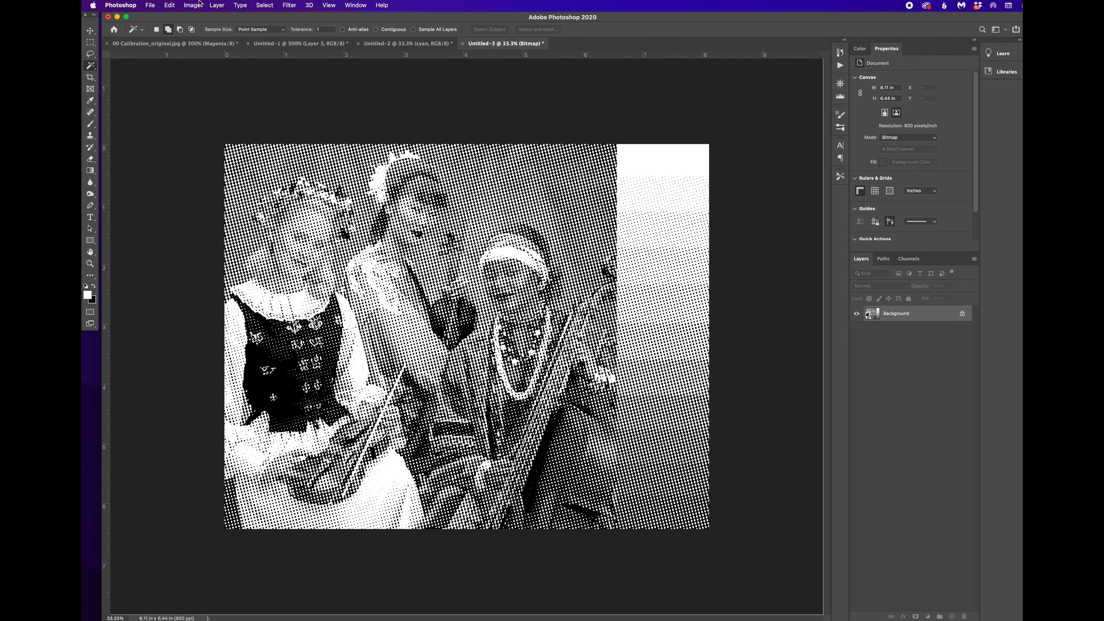
left_click(191, 5)
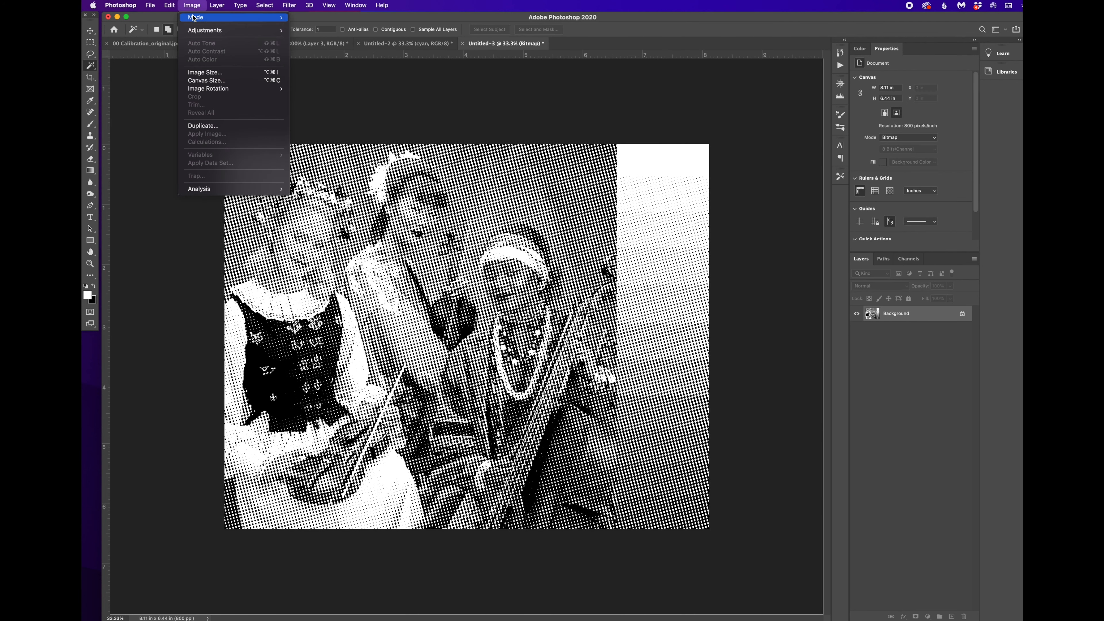
mouse_move(261, 18)
left_click(312, 25)
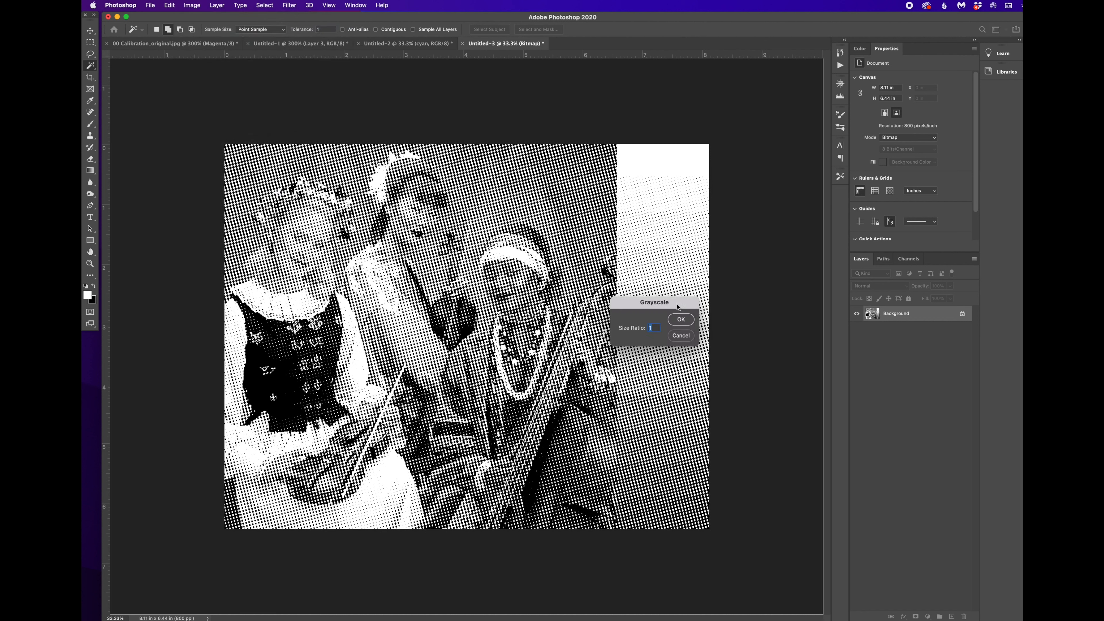
key("Return")
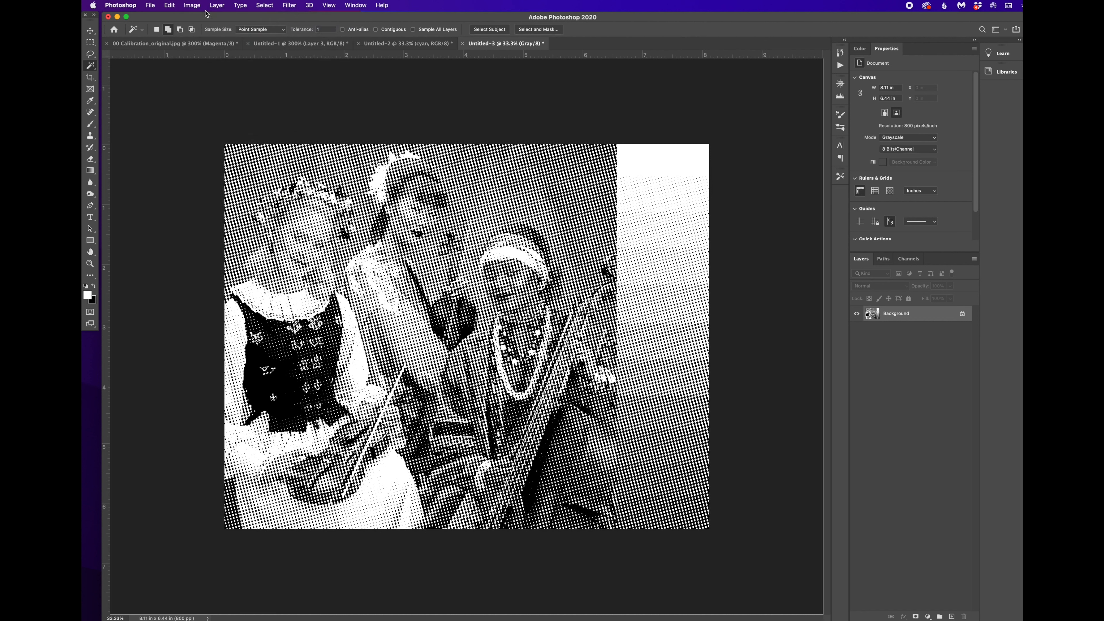
left_click(192, 5)
mouse_move(203, 20)
left_click(316, 50)
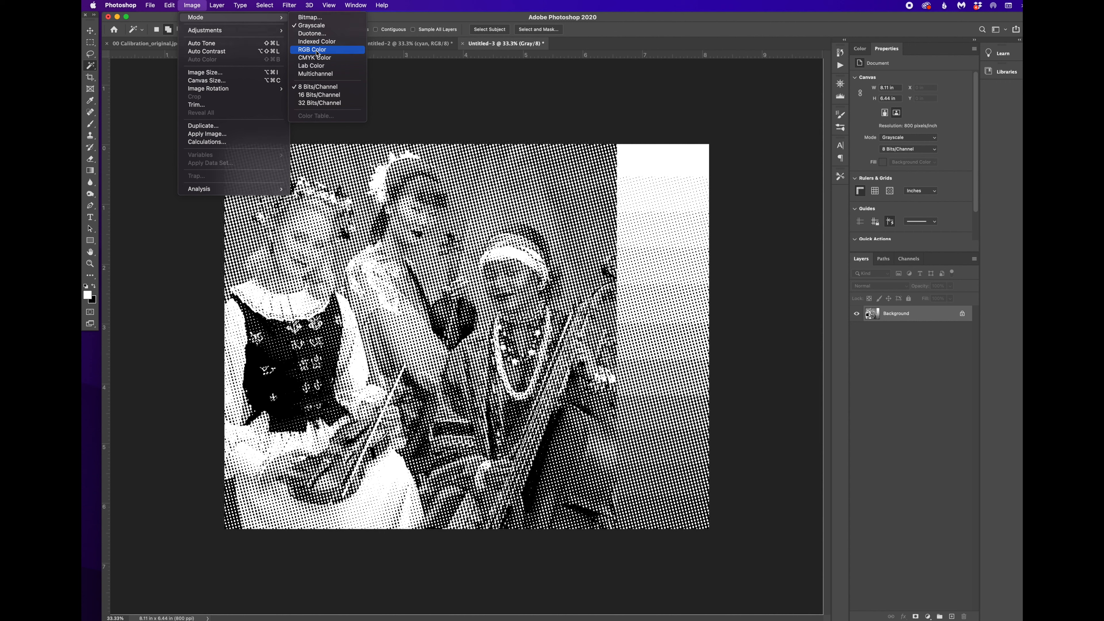
- Turn the Background of the magenta halftone document into a regular layer named "magneta"
double_click(891, 314)
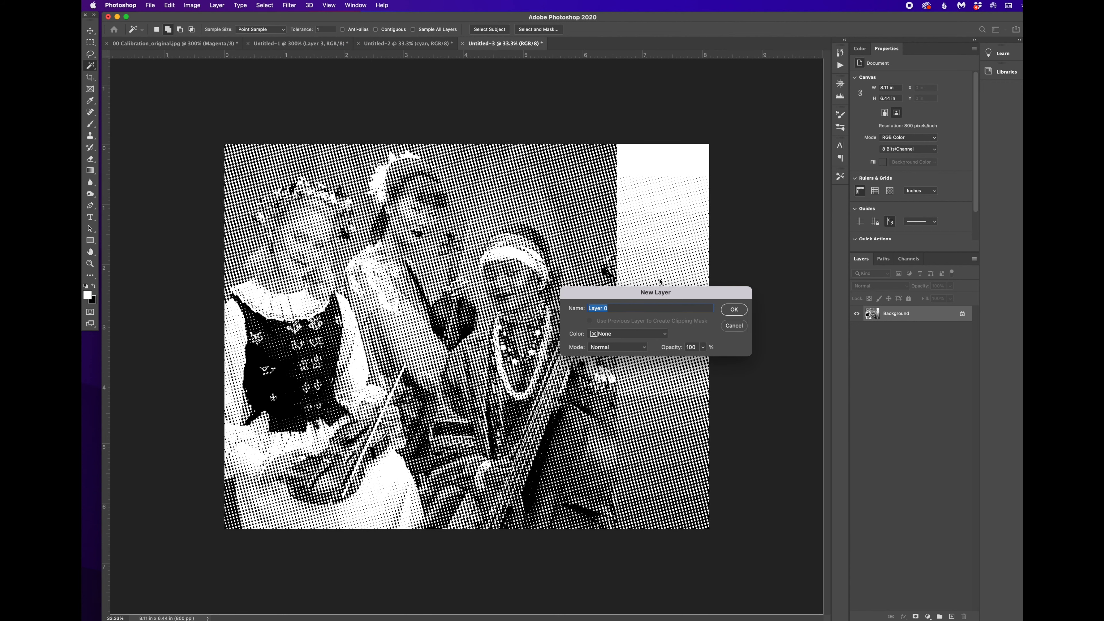
type("magneta")
left_click(733, 309)
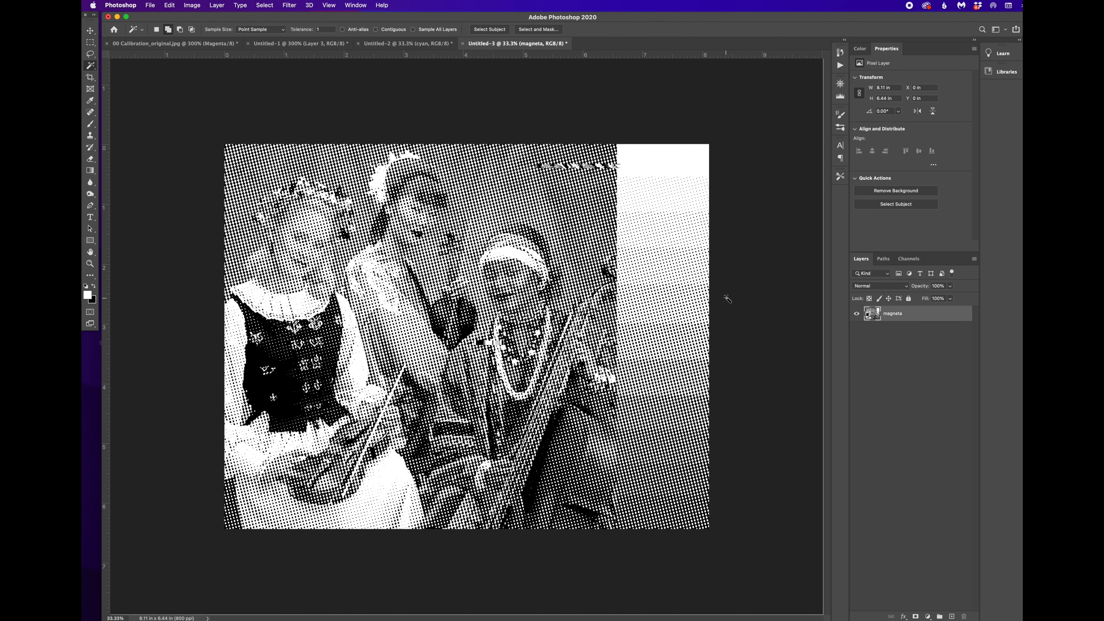
- Select the black dots of the cyan halftone in Untitled-2 and start filling them with a custom color
left_click(396, 43)
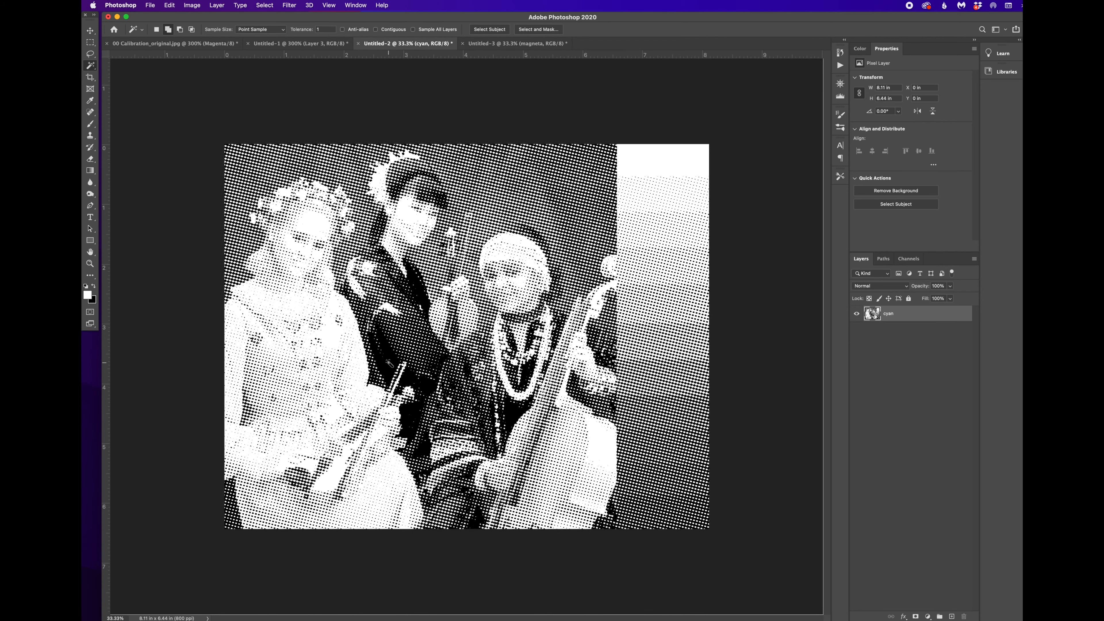
left_click(169, 5)
left_click(189, 143)
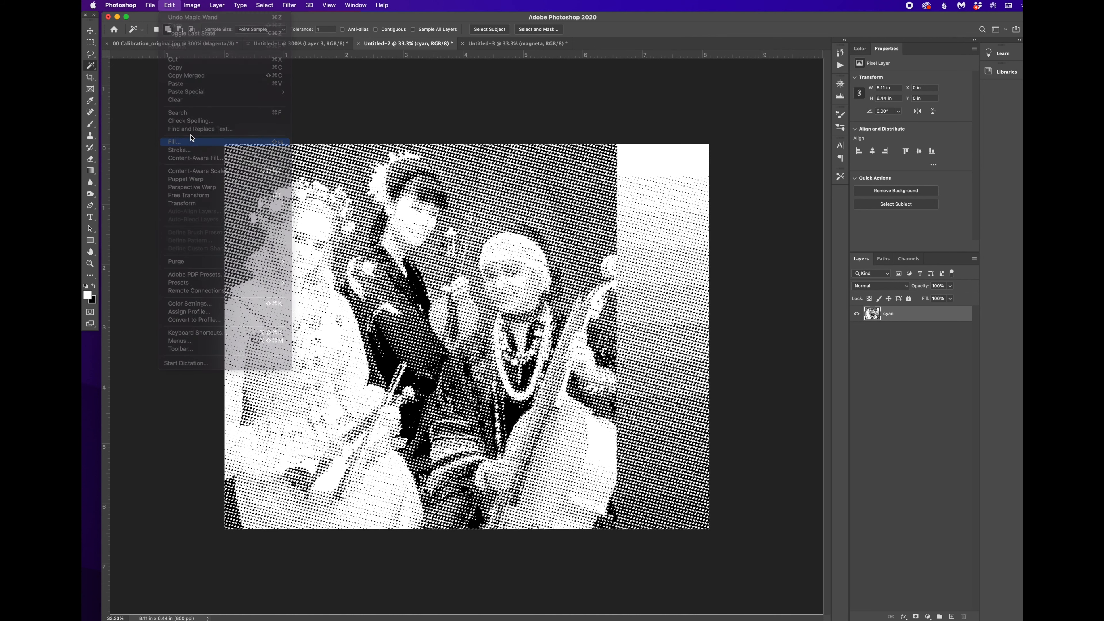
left_click(670, 286)
left_click(668, 295)
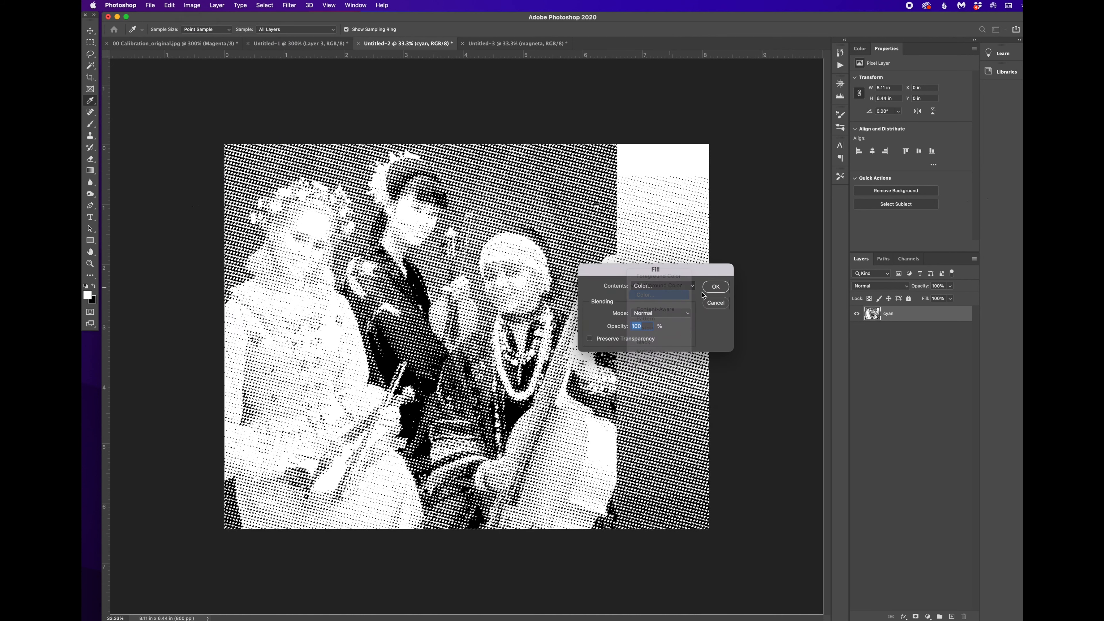
- Fill the selected dots with C 100, M 0, Y 0, K 0 in Normal mode at 100% opacity, and deselect
left_click(745, 365)
type("100")
key("Tab")
key("Tab")
type("0")
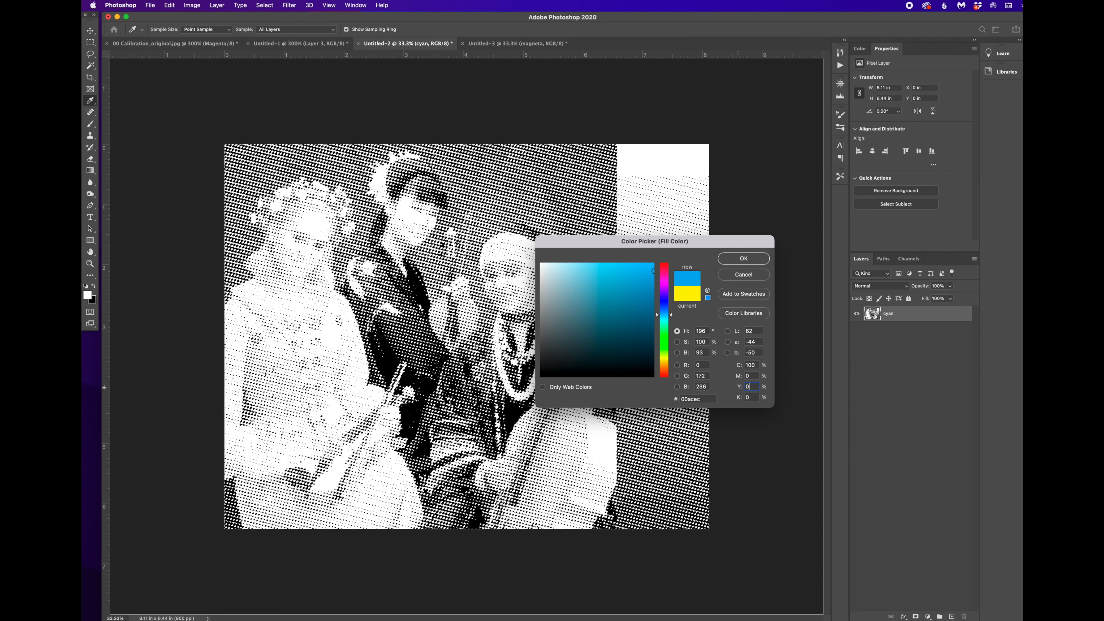
left_click(745, 259)
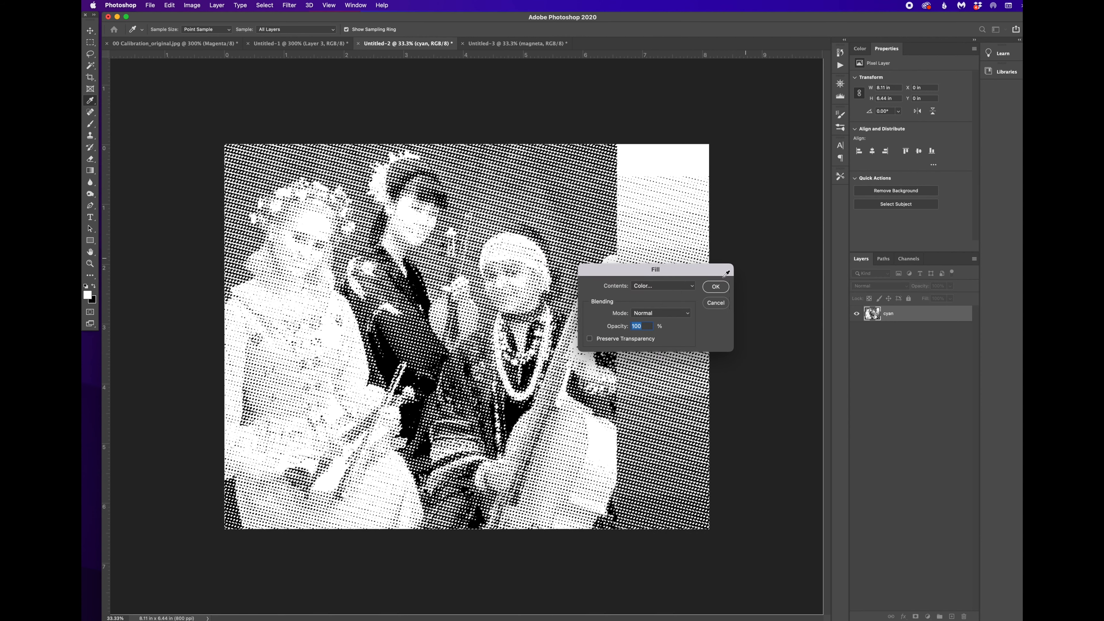
left_click(715, 286)
key("w")
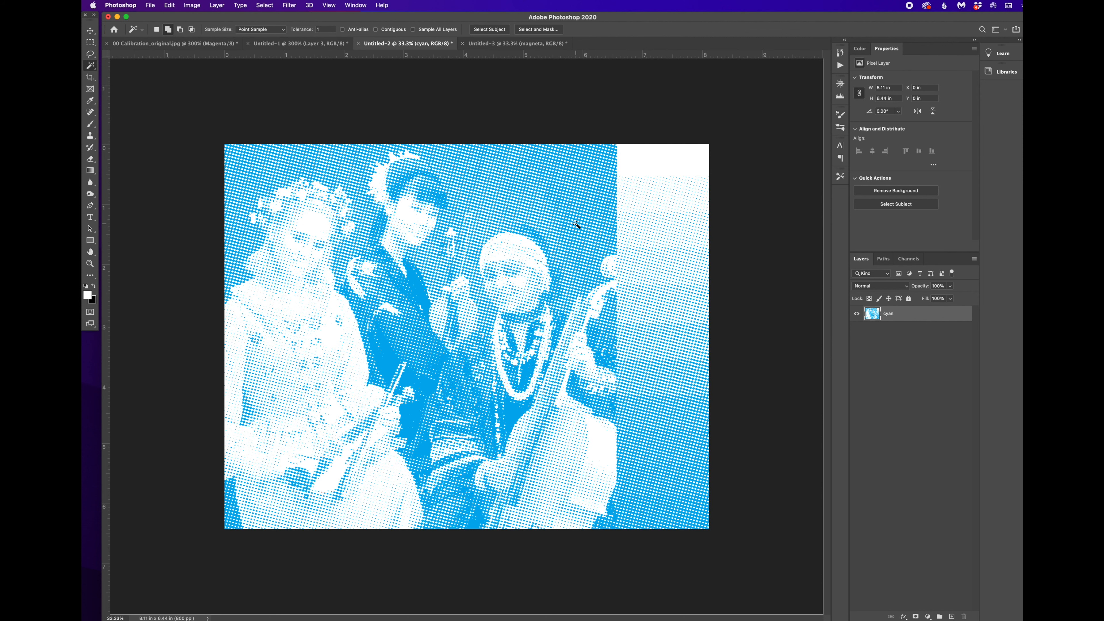
- Select the black dots of the magenta halftone in Untitled-3 and start filling them with a custom color
left_click(511, 44)
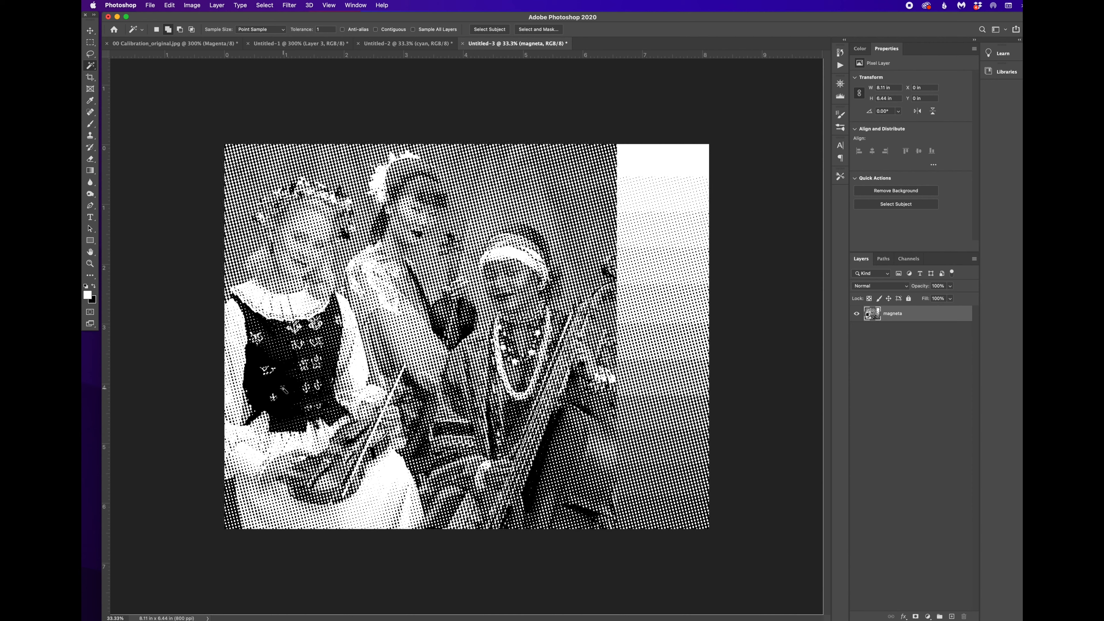
left_click(284, 389)
left_click(169, 5)
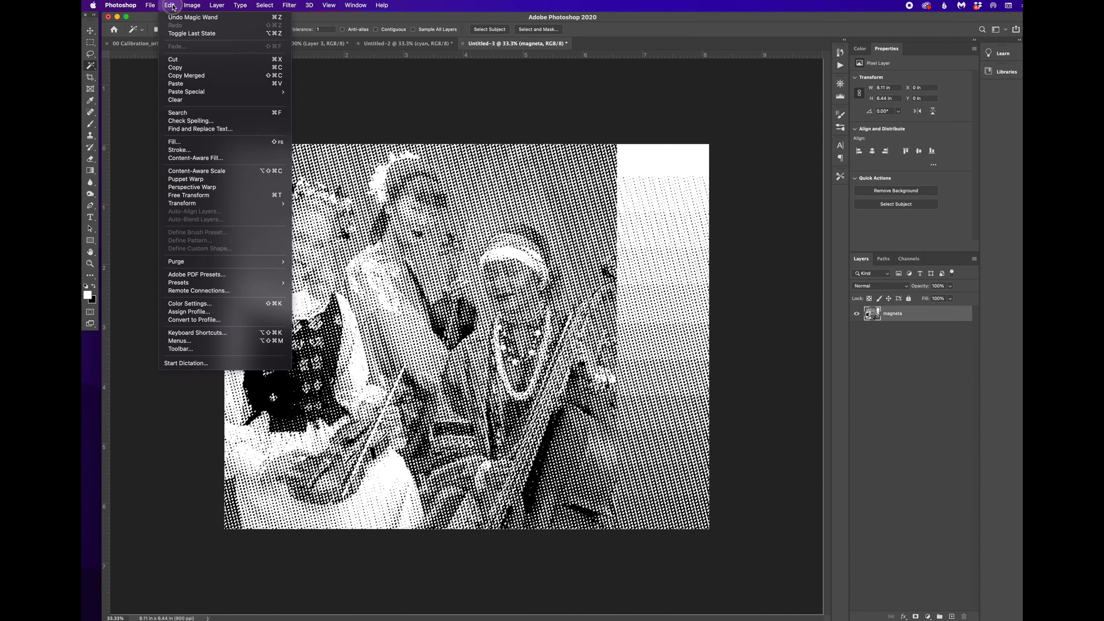
left_click(183, 142)
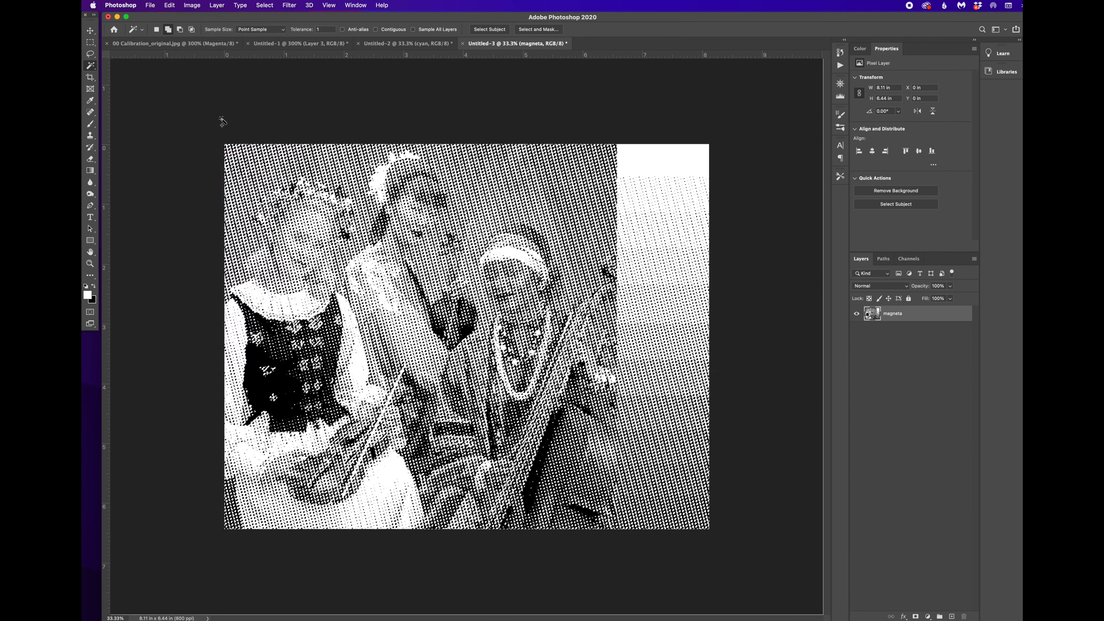
left_click(689, 286)
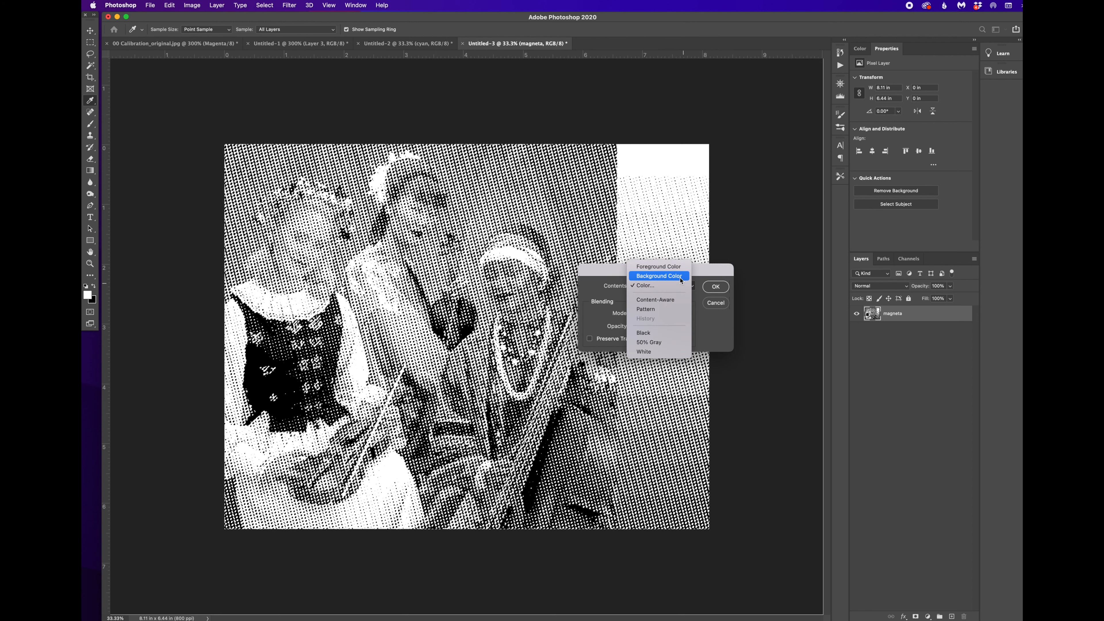
left_click(681, 287)
left_click(681, 288)
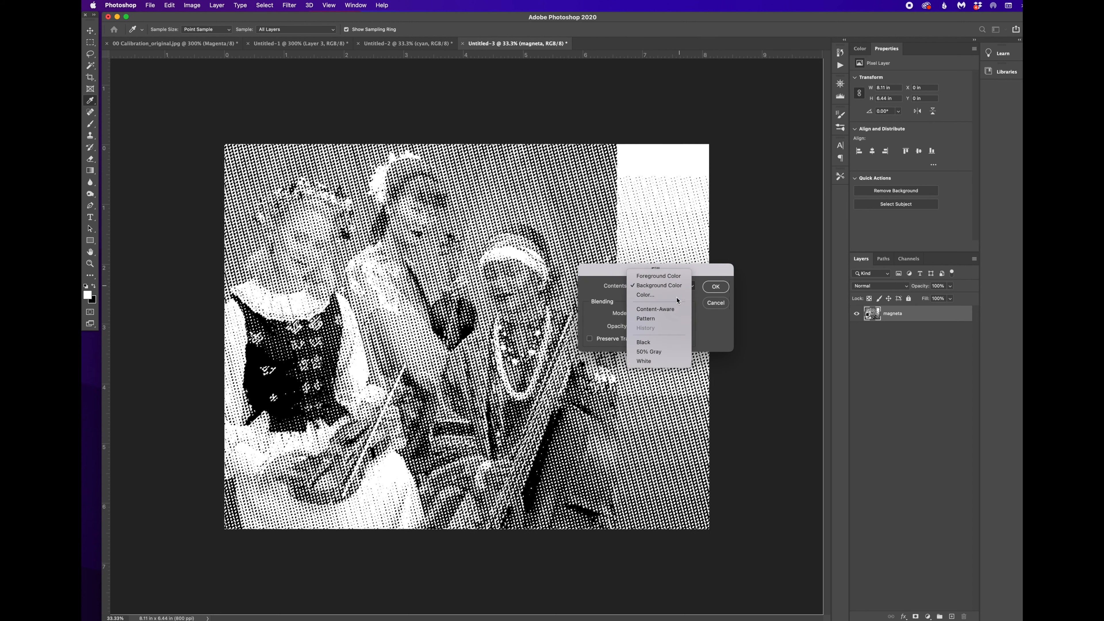
left_click(667, 296)
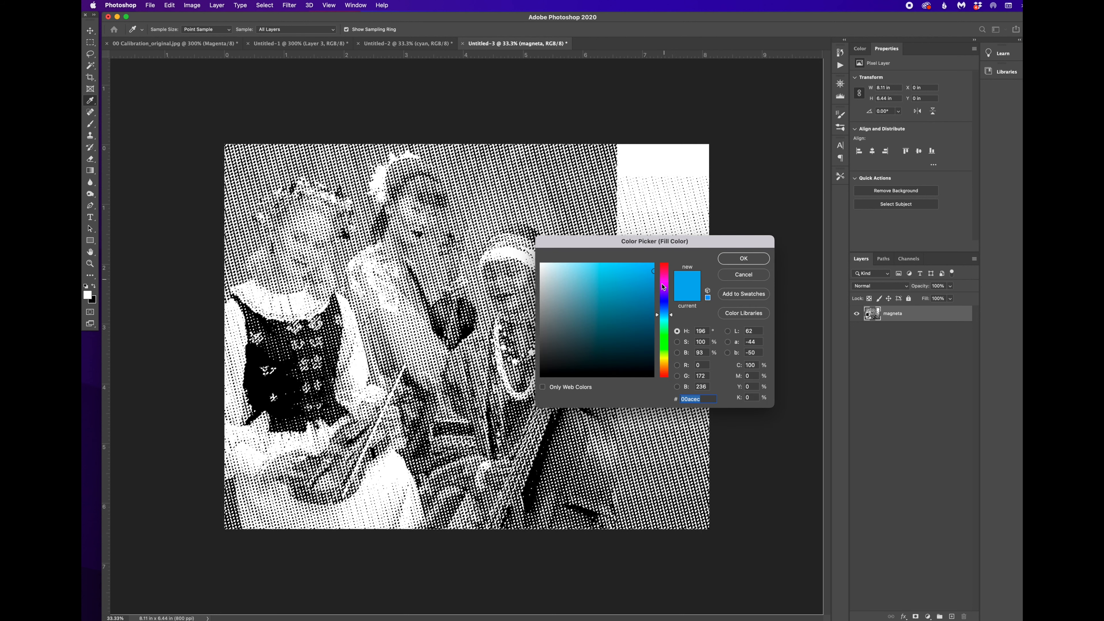
- Fill the magenta halftone's selected dots with C 0, M 100, Y 0, K 0 in Normal mode at 100% opacity, and deselect
left_click(664, 288)
left_click(756, 365)
key("Tab")
type("100")
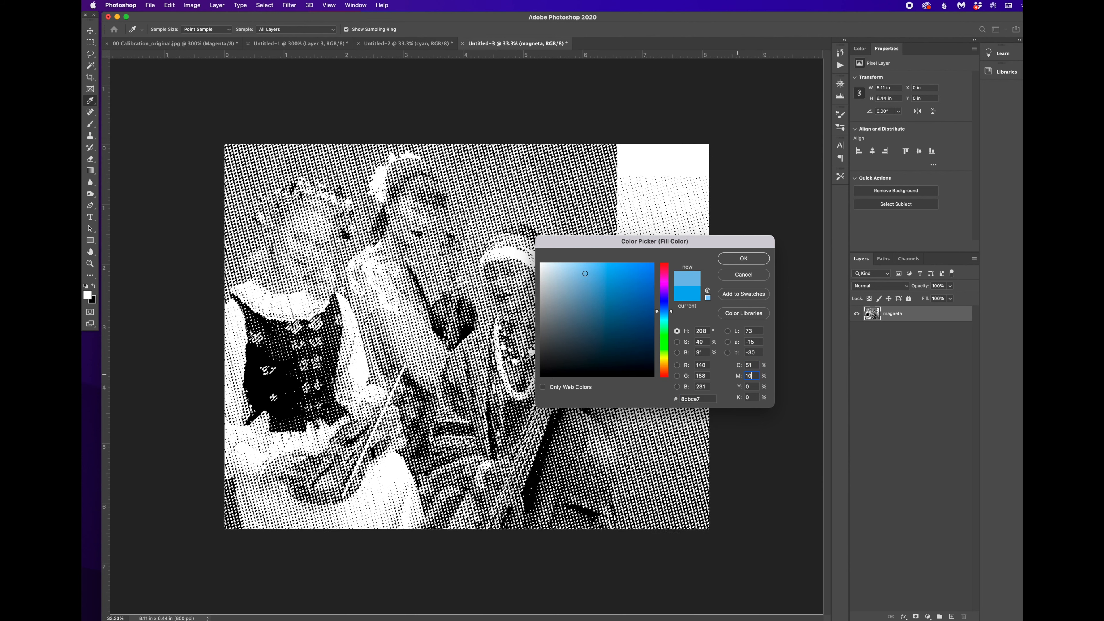
left_click(756, 367)
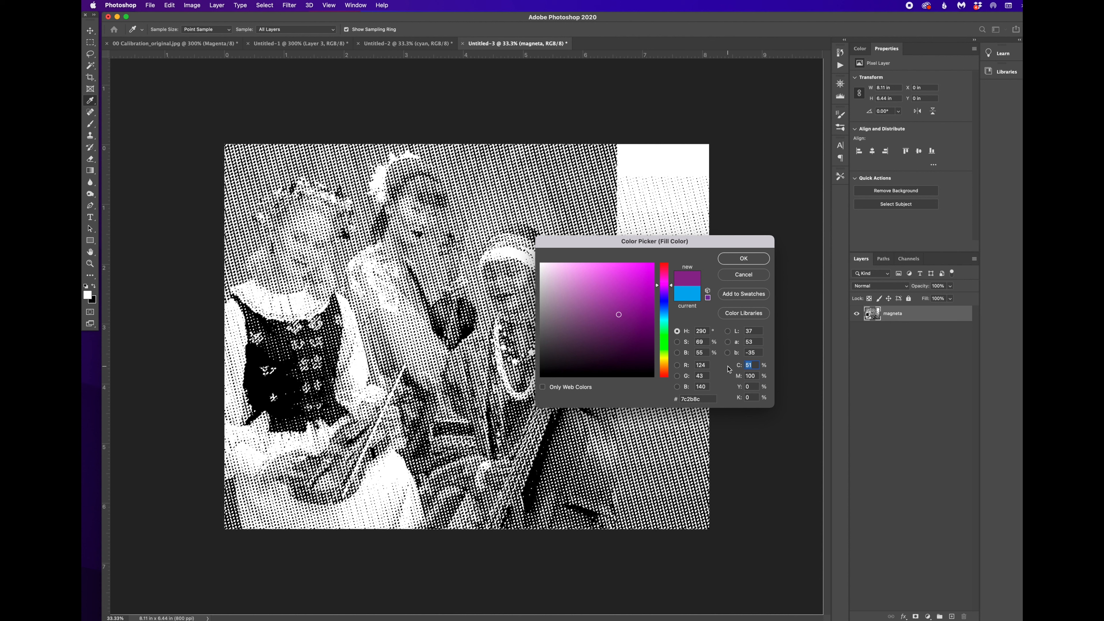
type("0")
left_click(743, 258)
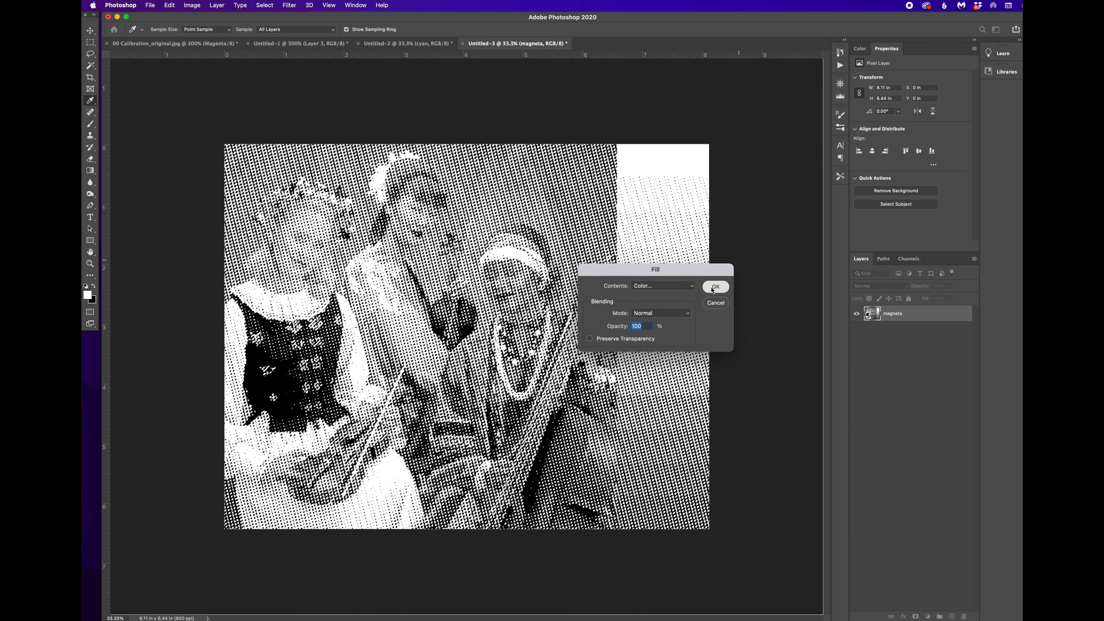
left_click(715, 286)
key("w")
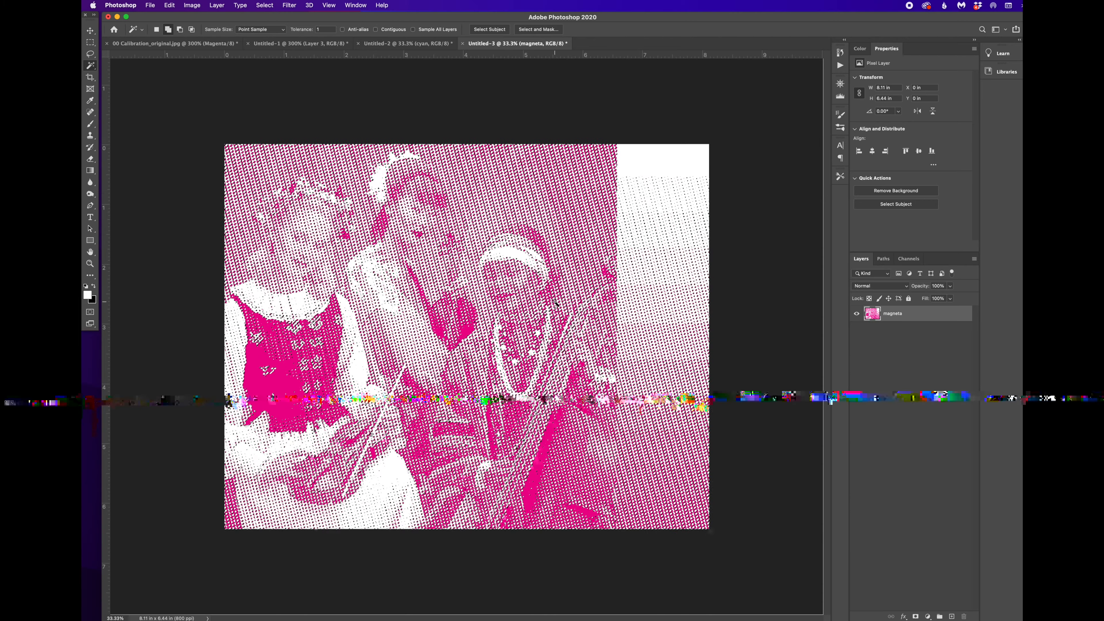
- Copy the entire magenta halftone and paste it as a layer above the cyan halftone in Untitled-2
key("super+a")
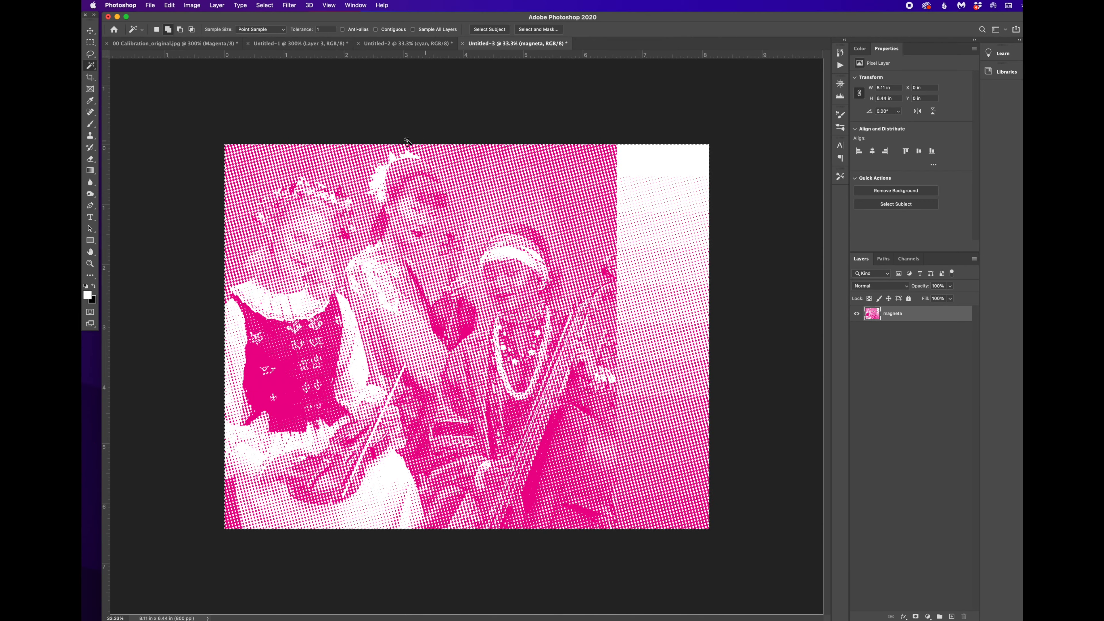
left_click(408, 43)
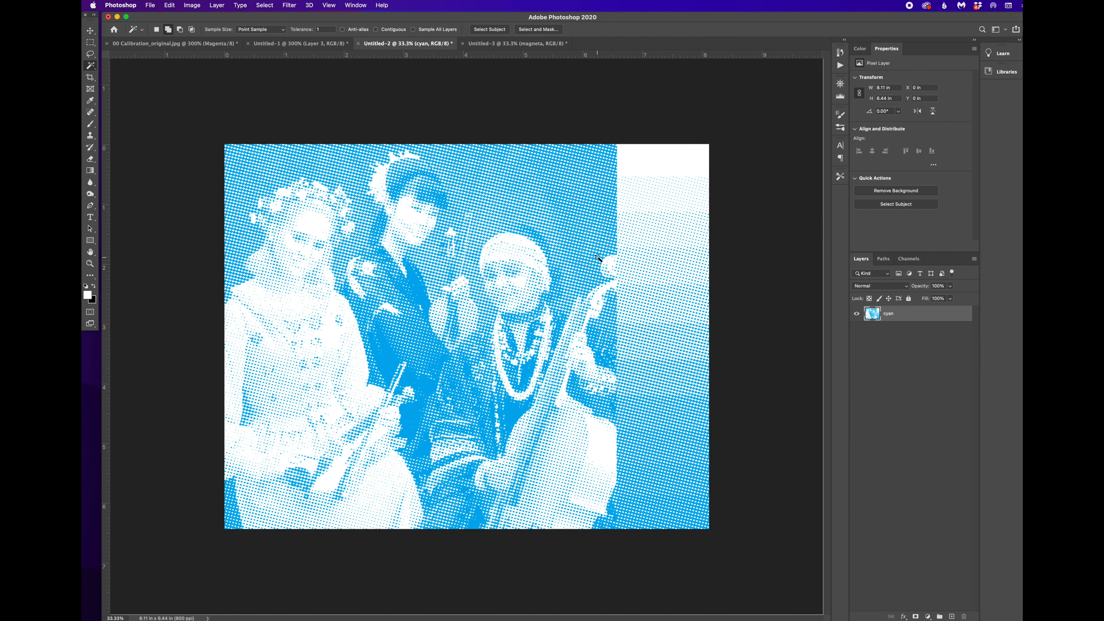
key("super+v")
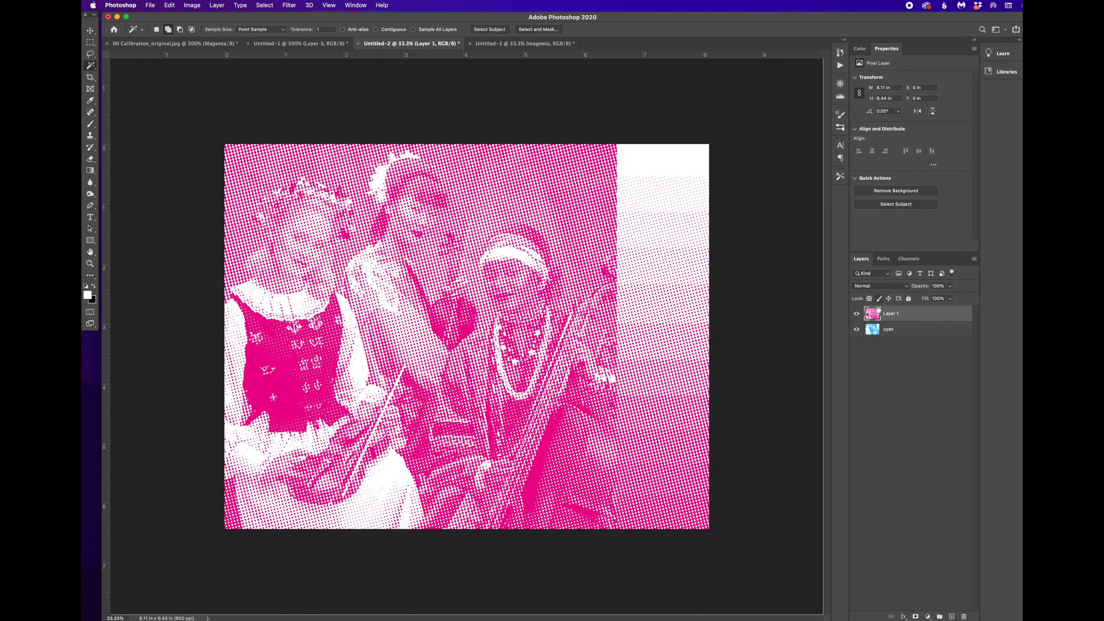
- Rename the pasted layer "magneta" and set its blend mode to Multiply
double_click(888, 313)
type("magneta")
key("Return")
left_click(894, 286)
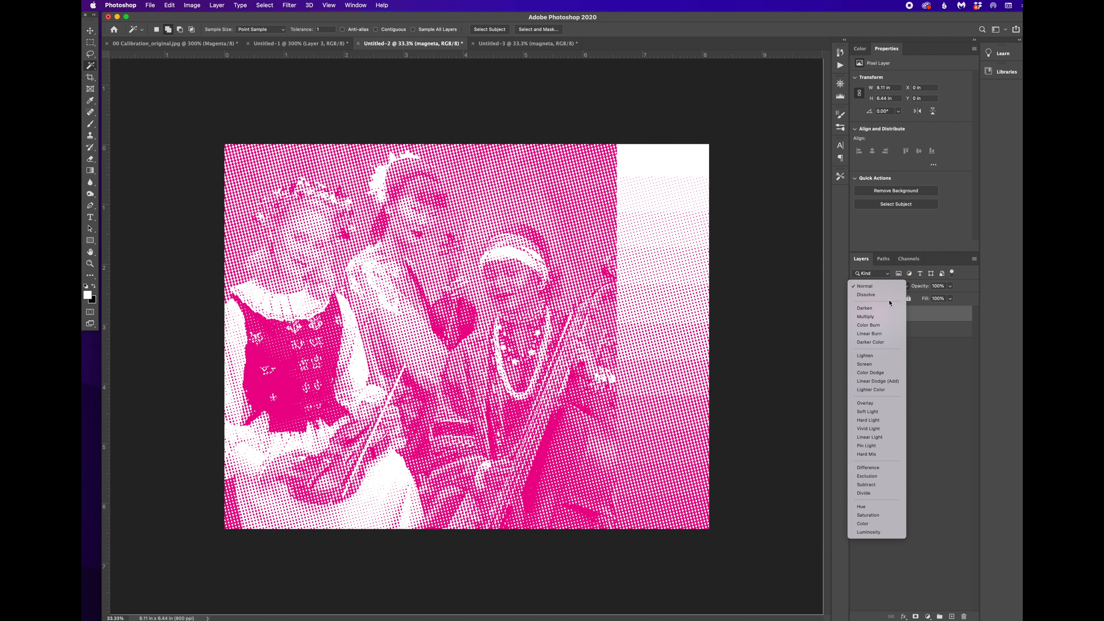
left_click(884, 317)
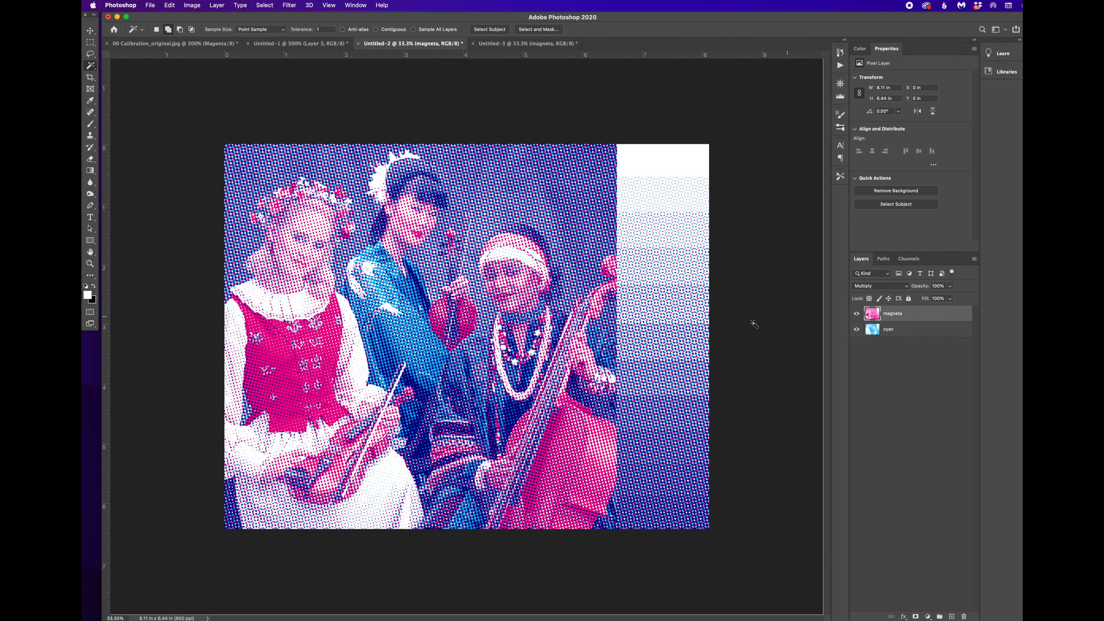
- Examine up close how the cyan and magenta dots overlap, and return to the whole image at 33.3%
key("super+equal")
key("super+equal")
key("super+equal")
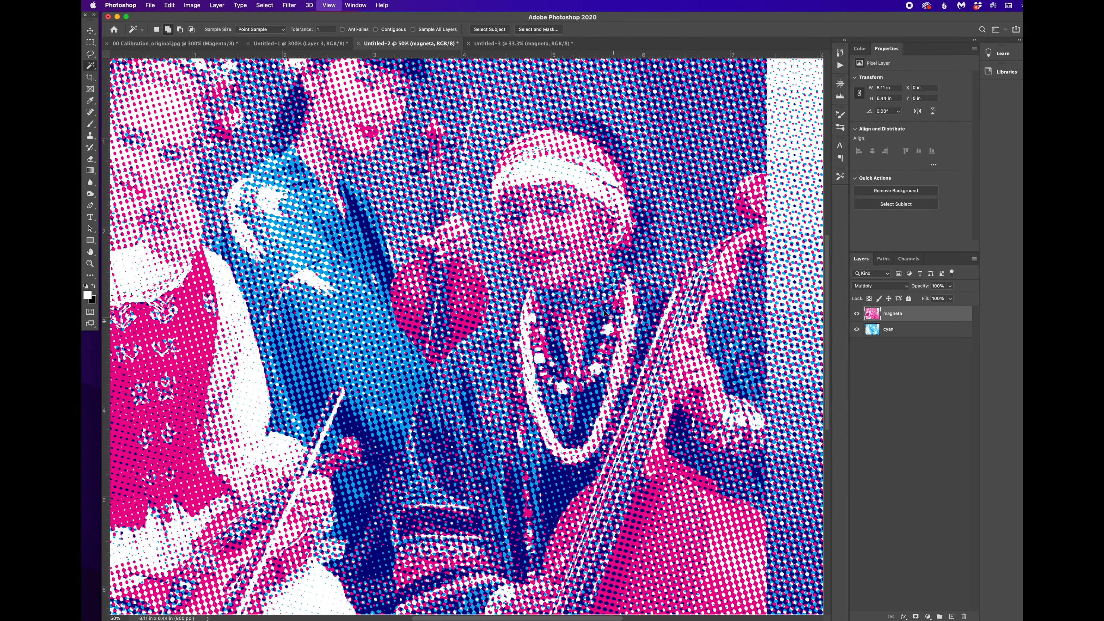
key("super+equal")
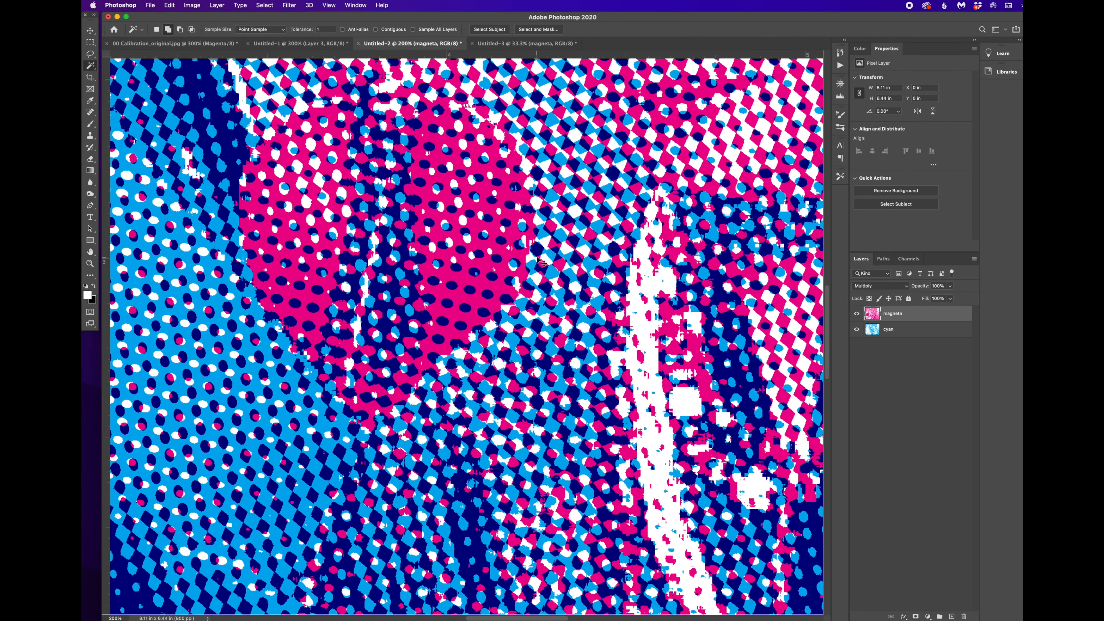
key("super+minus")
key("super+minus")
key("super+minus")
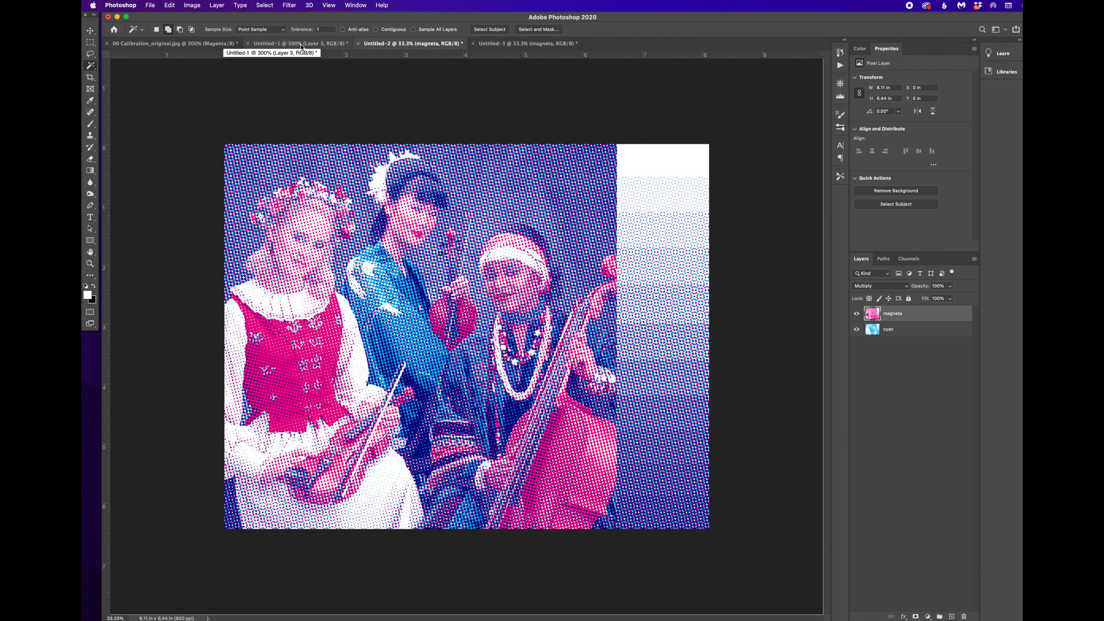